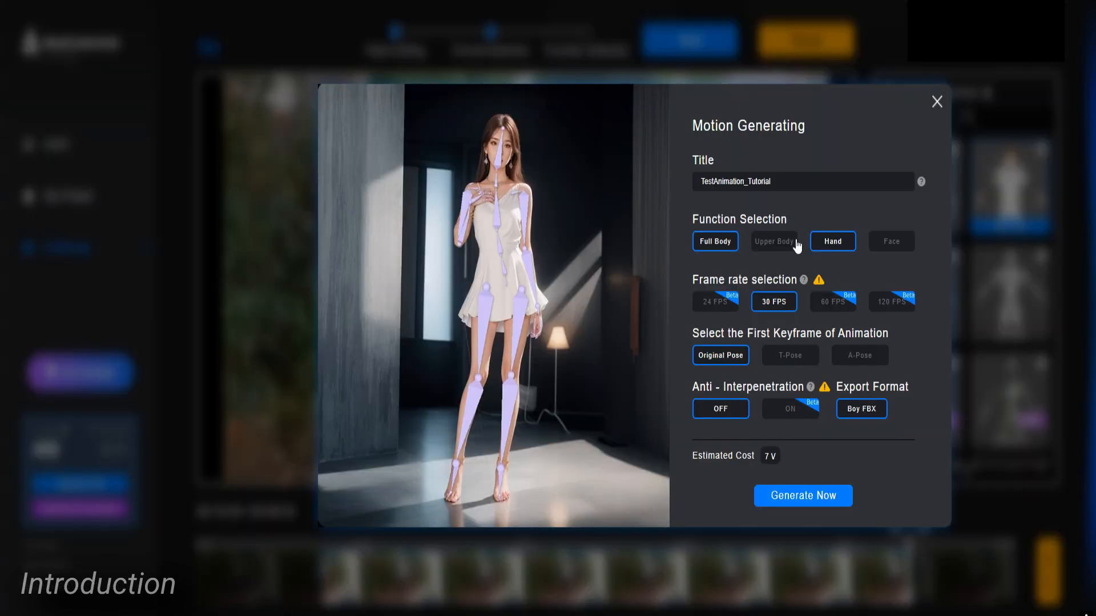
click(777, 247)
click(698, 250)
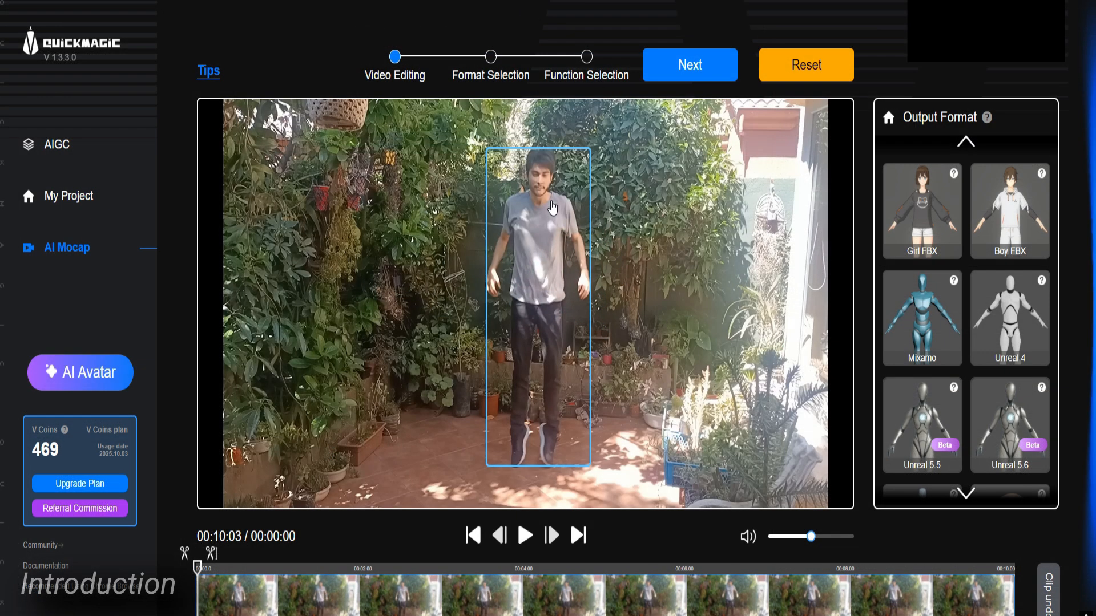
click(525, 535)
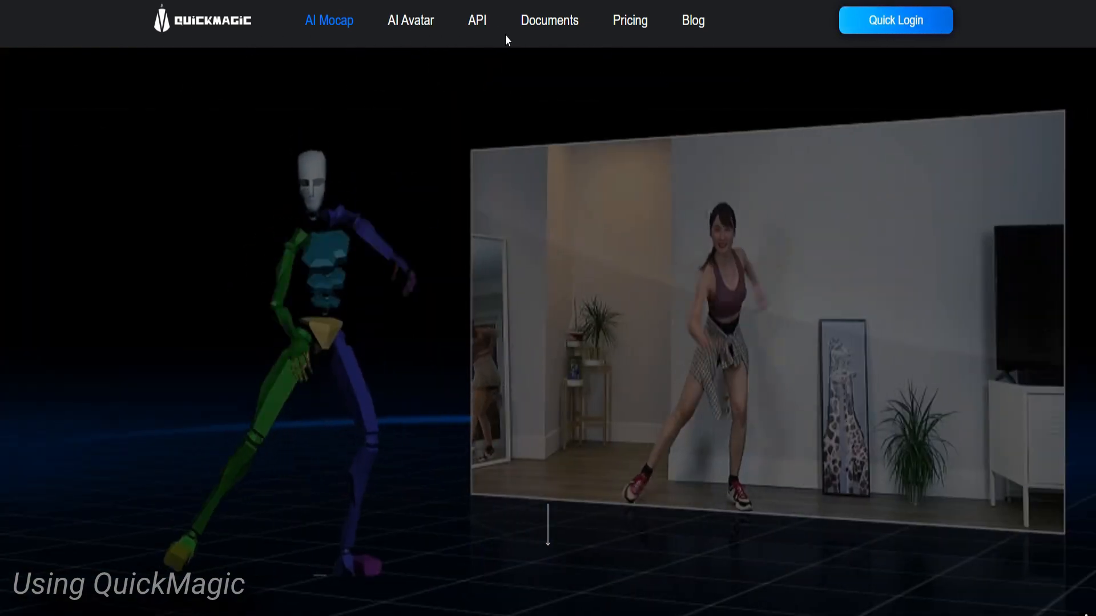
Browse the QuickMagic homepage, including its user reviews and the supported software and export formats
scroll(500, 212, down, 8)
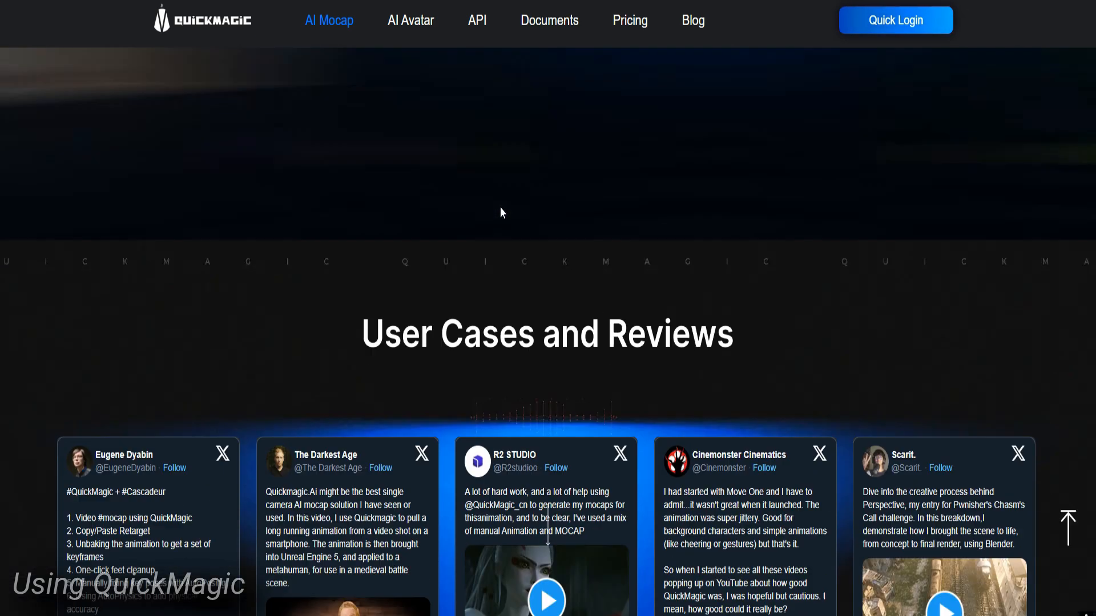
scroll(500, 212, down, 5)
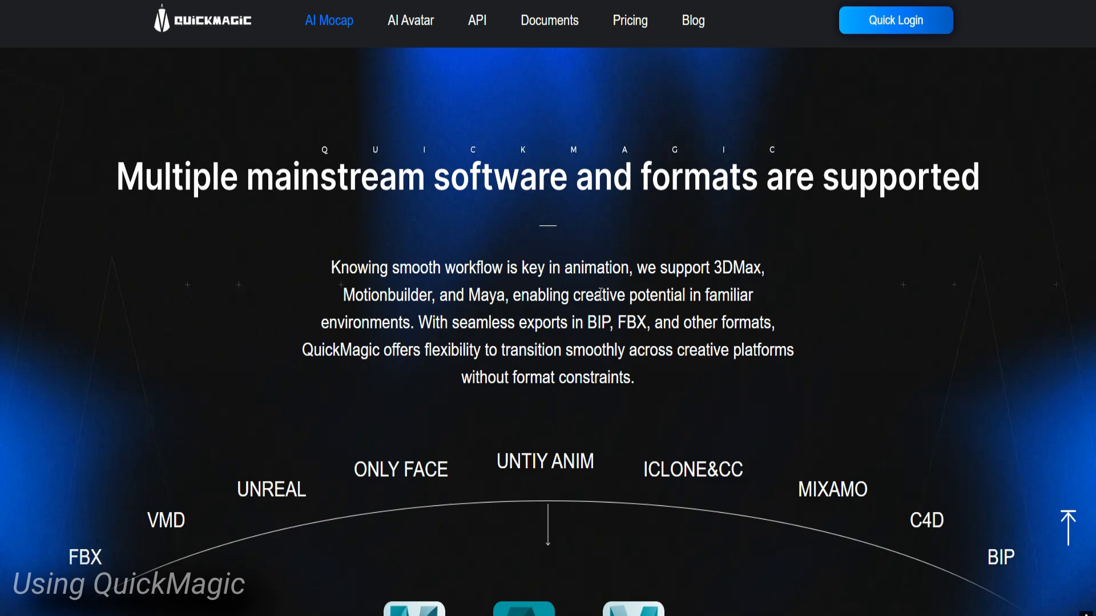
scroll(599, 308, down, 2)
scroll(551, 270, down, 3)
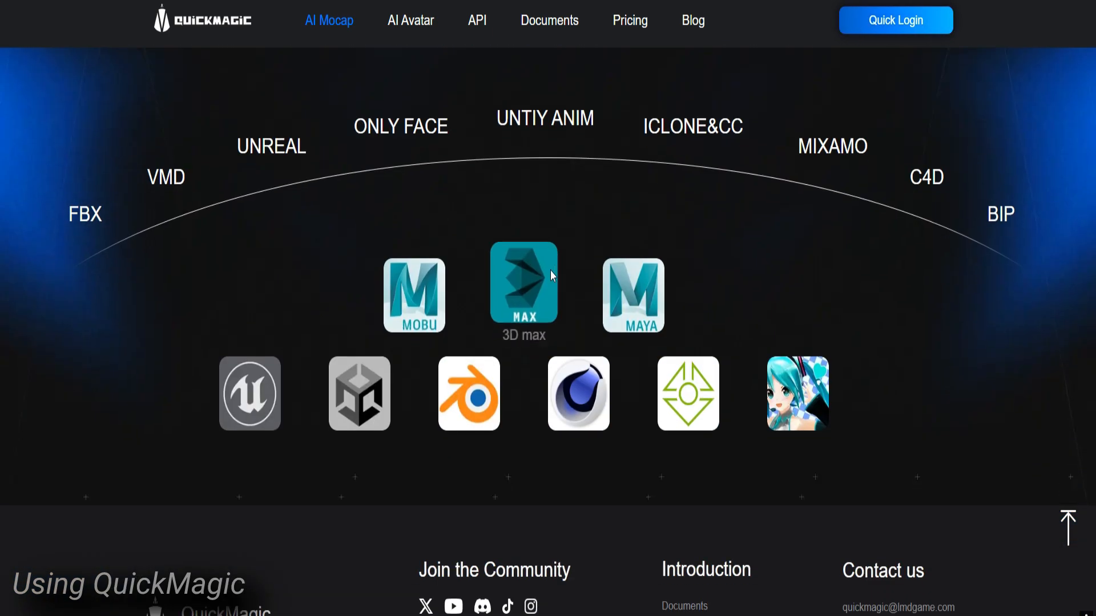
scroll(594, 98, up, 10)
scroll(597, 289, down, 4)
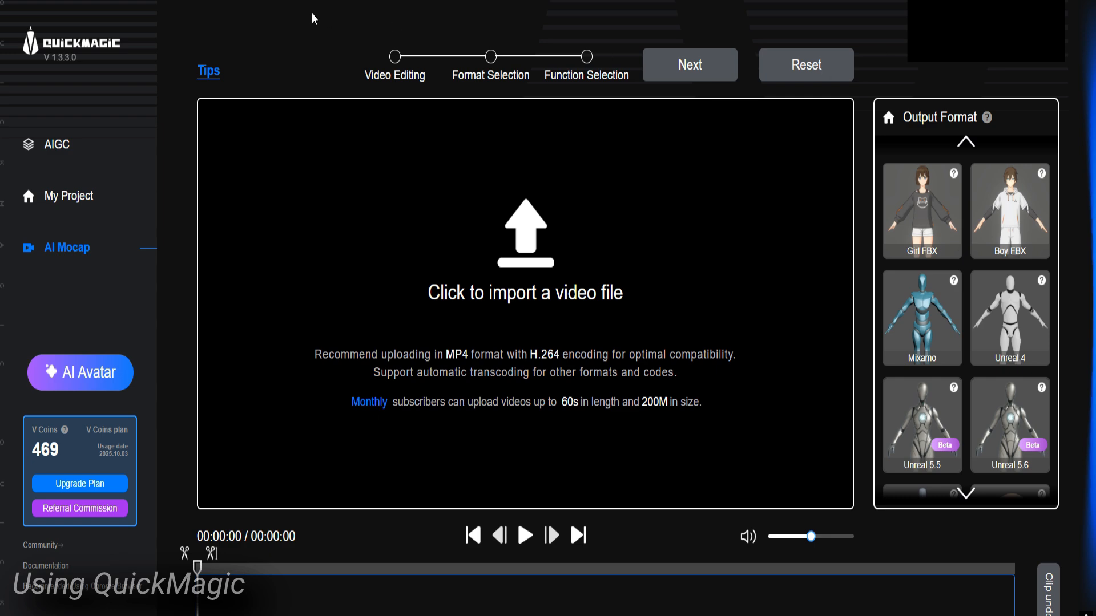
Look over the AIGC sample video library and open the My Project page
click(30, 147)
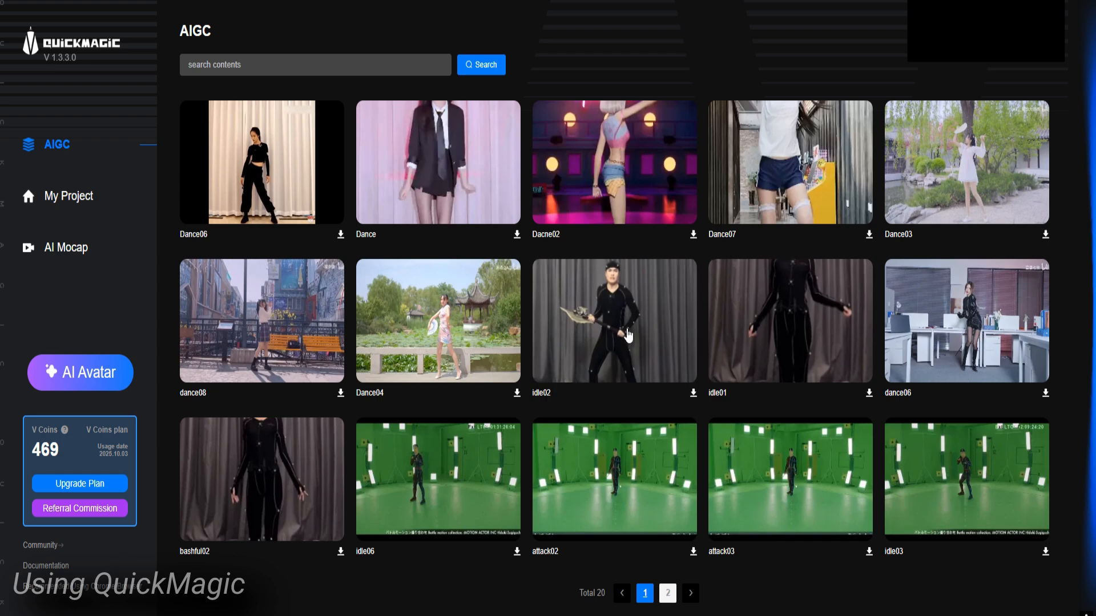
click(72, 202)
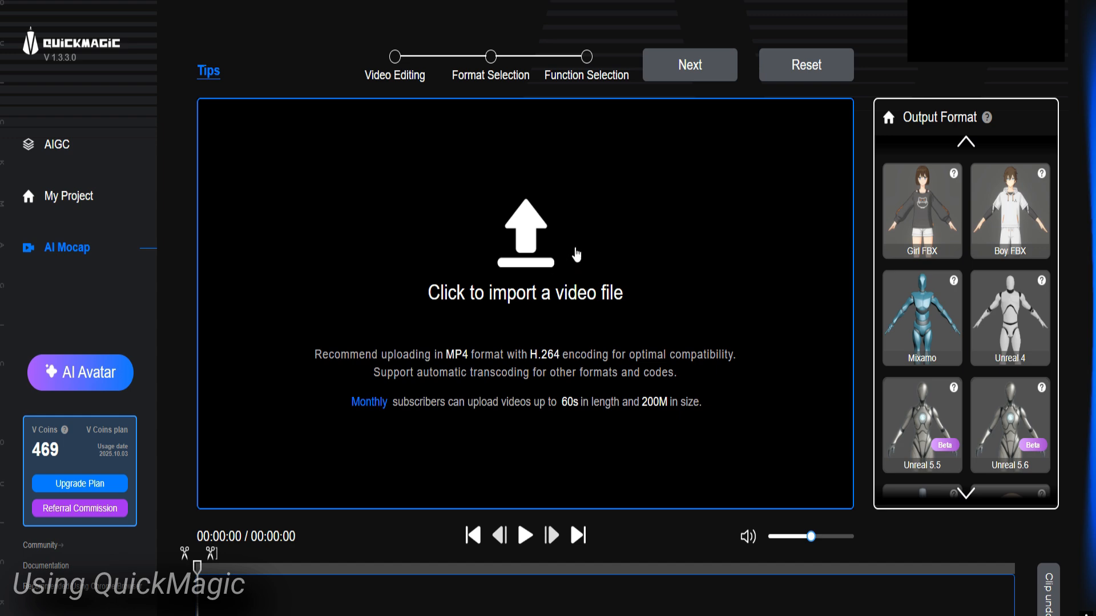
Import the source video of the man standing in the garden for motion capture and play it back
click(577, 253)
click(569, 250)
double_click(569, 249)
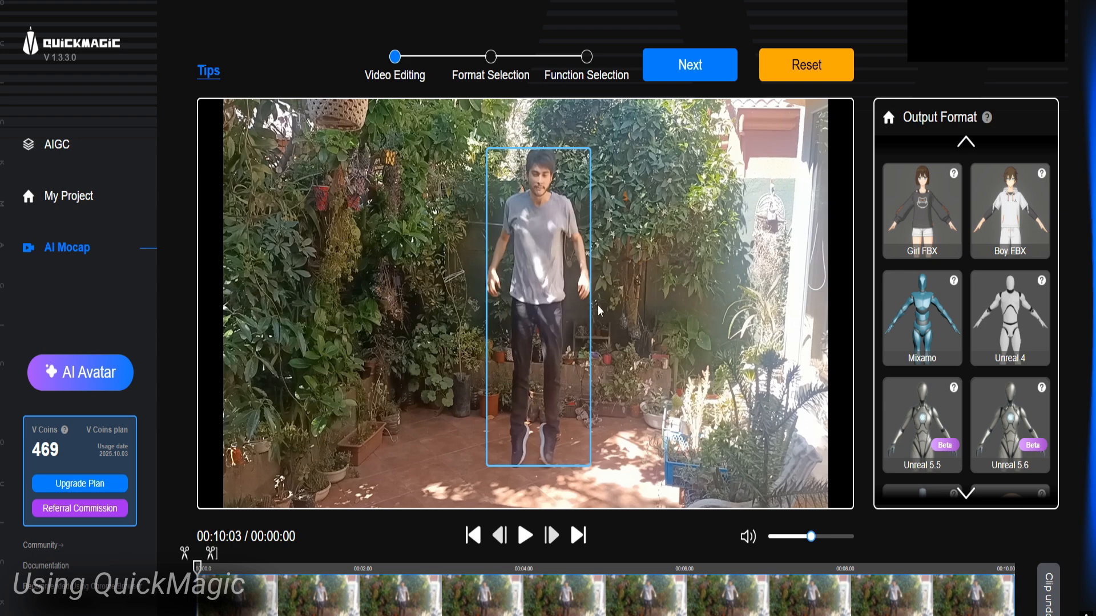
click(528, 535)
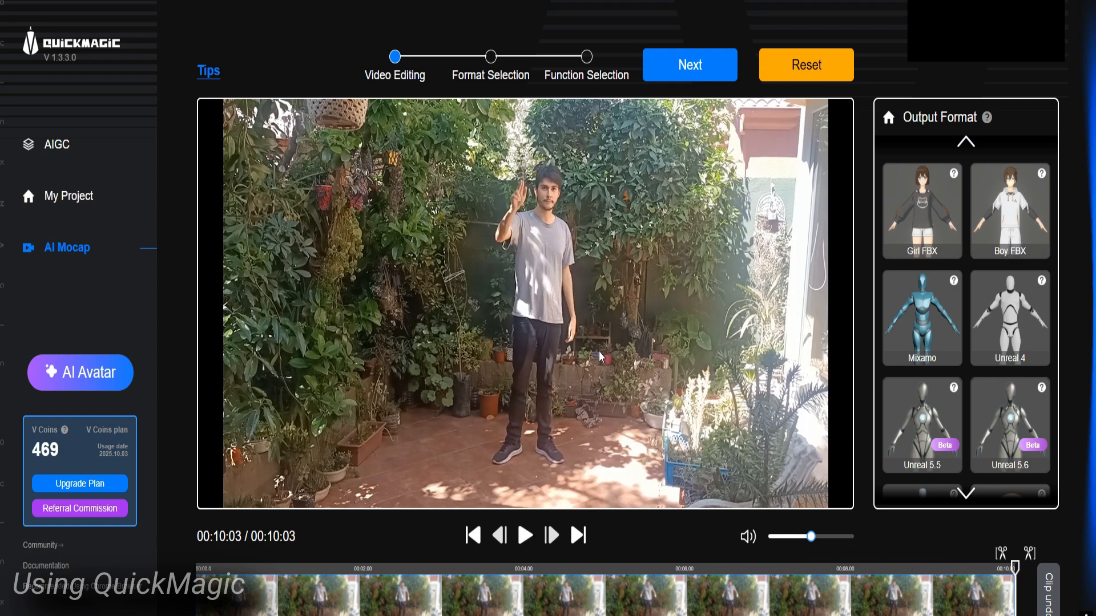
Trim the video to keep only the section from about 1.5 s to 00:08:24
scroll(600, 357, down, 1)
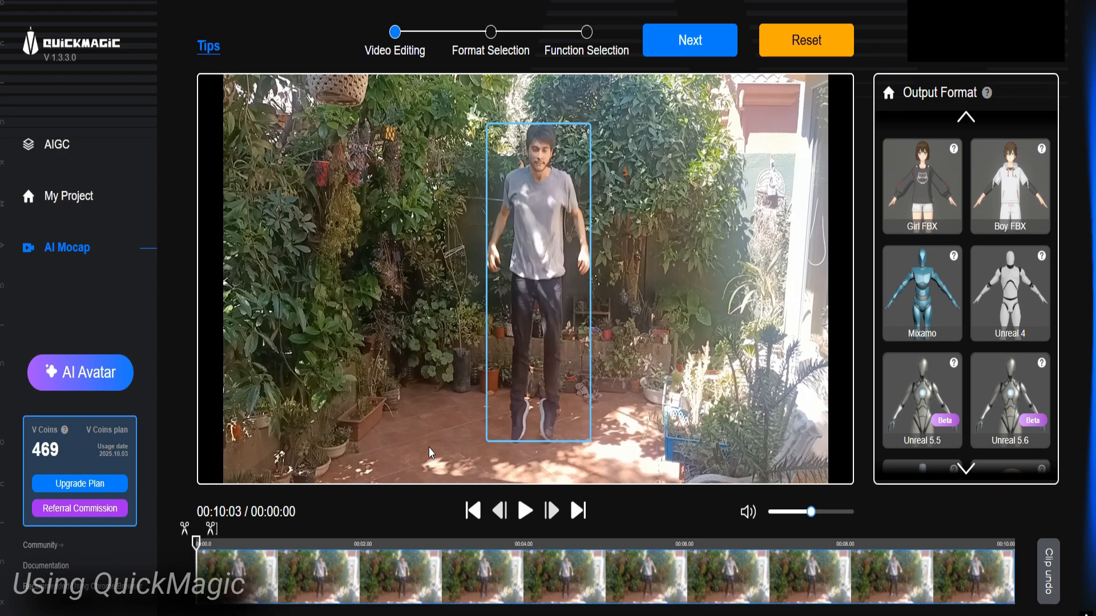
drag(200, 545, 912, 552)
click(307, 528)
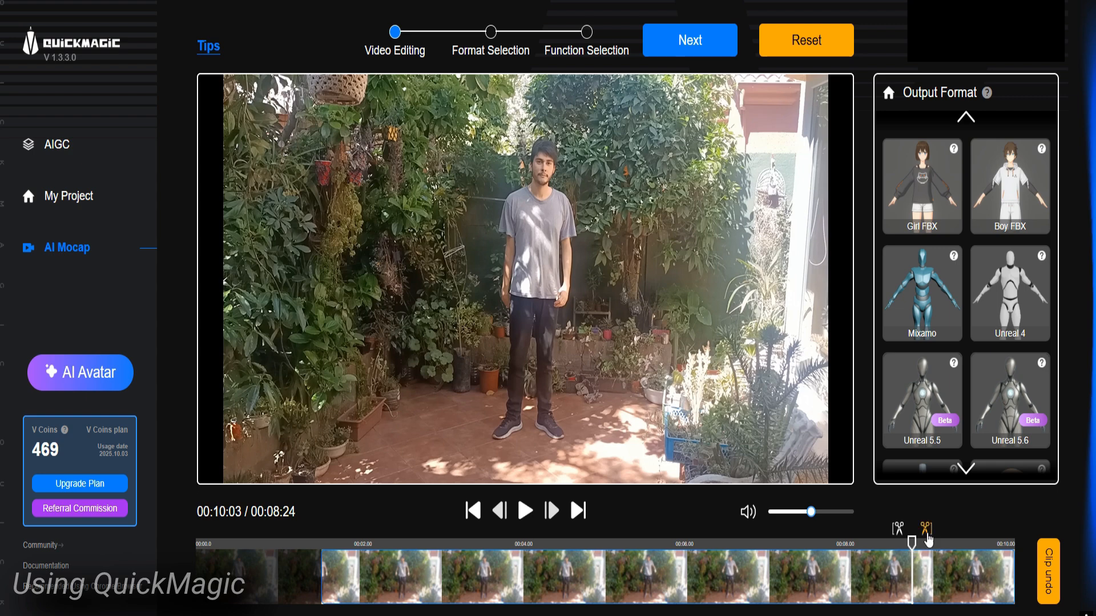
click(926, 529)
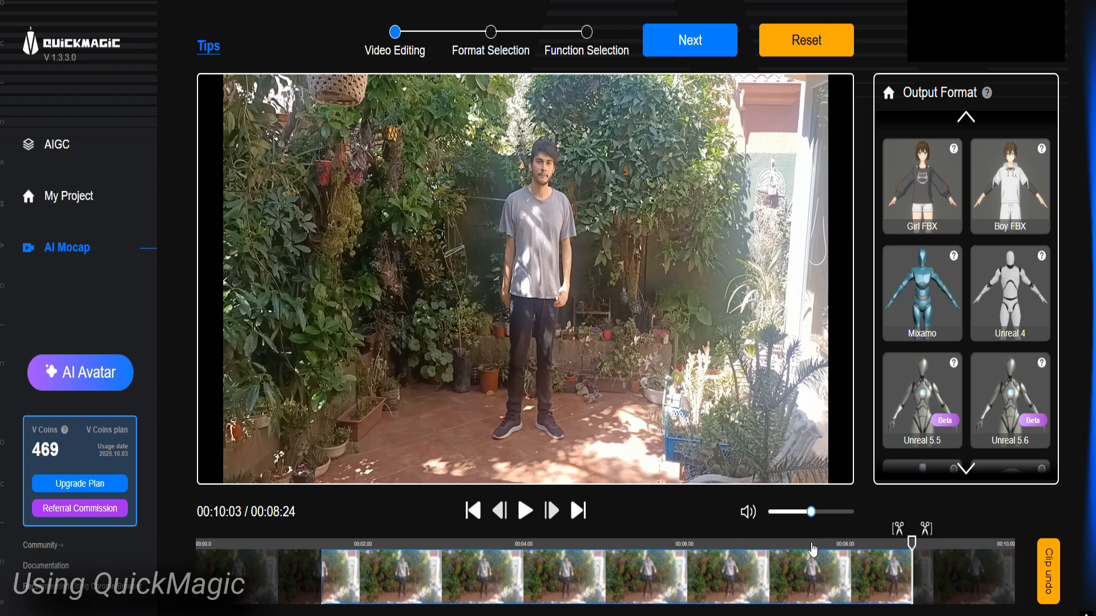
Review the available output formats and assign Boy FBX to the person in the video
scroll(971, 319, down, 5)
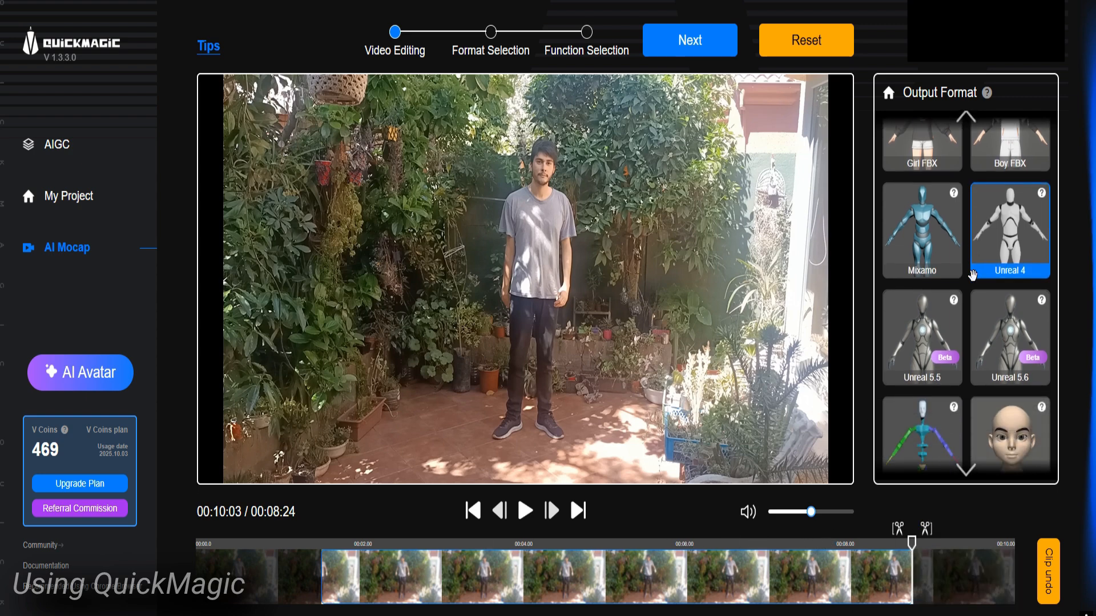
scroll(971, 325, down, 3)
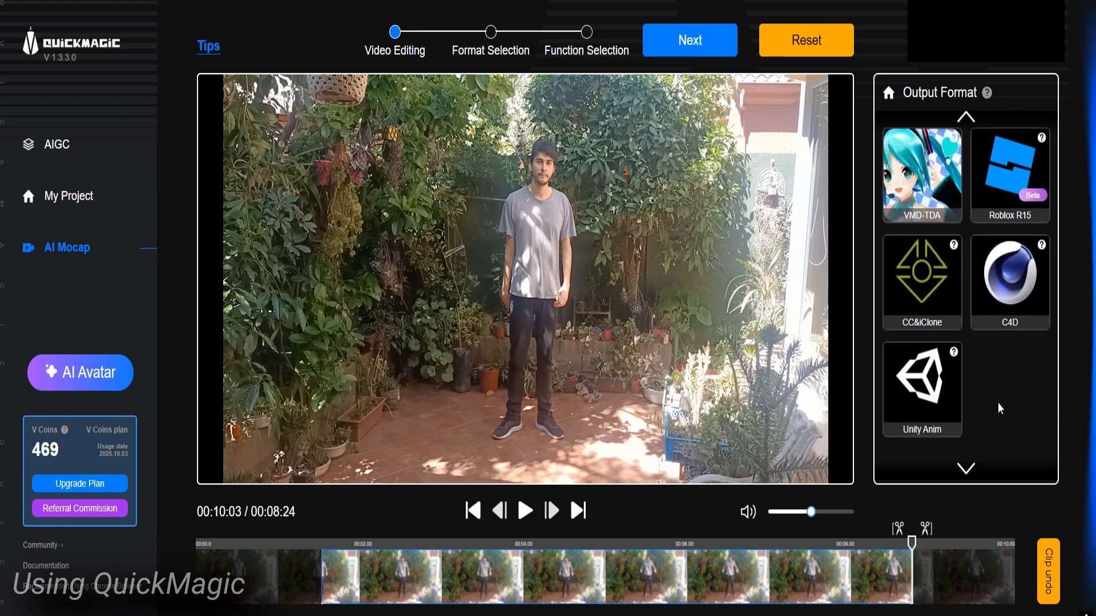
scroll(996, 434, up, 8)
click(954, 203)
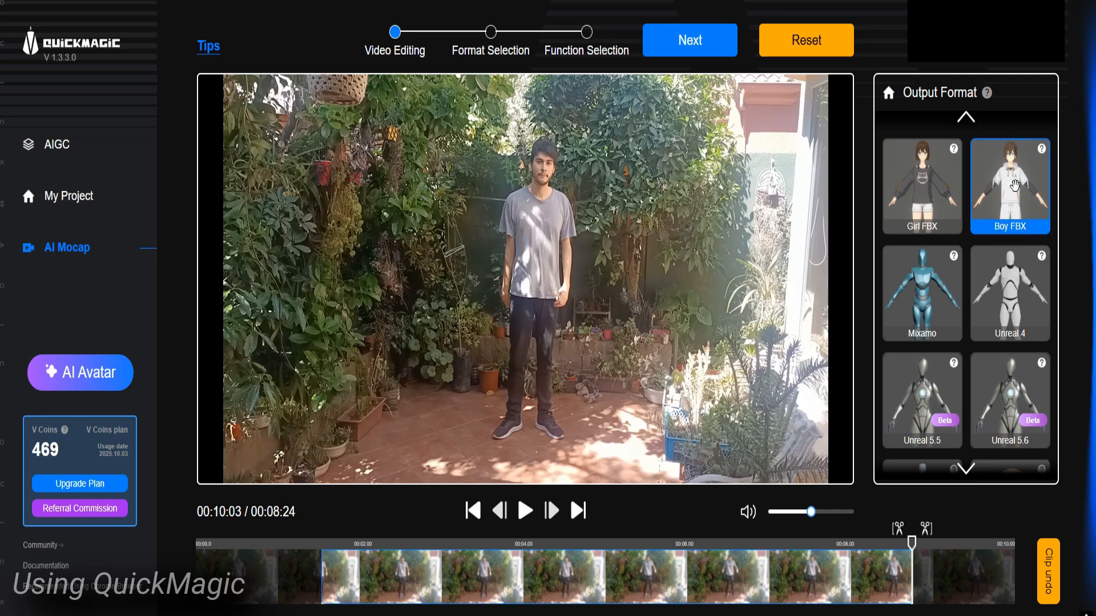
click(1016, 192)
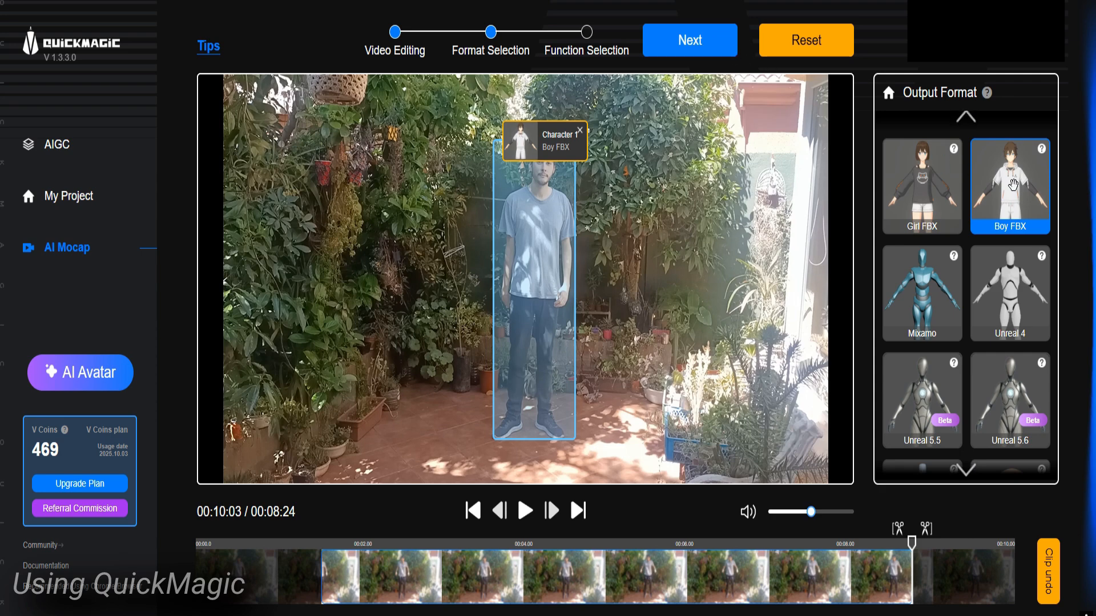
Proceed to the motion generation settings and title the animation TestAnimation_Tutorial
click(706, 41)
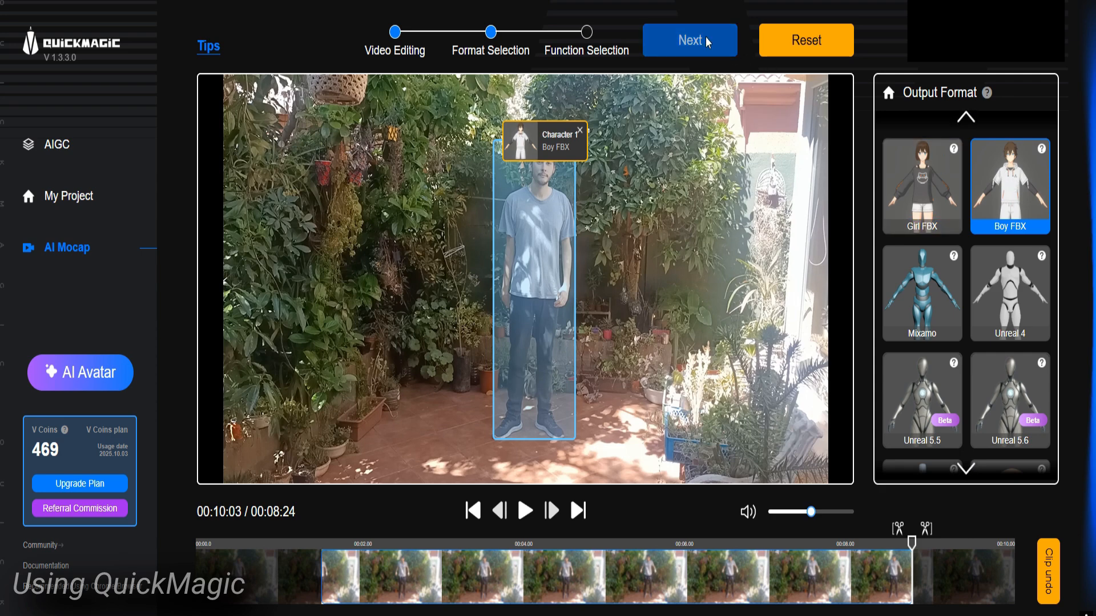
double_click(775, 182)
text(tAnimation_Tutorial)
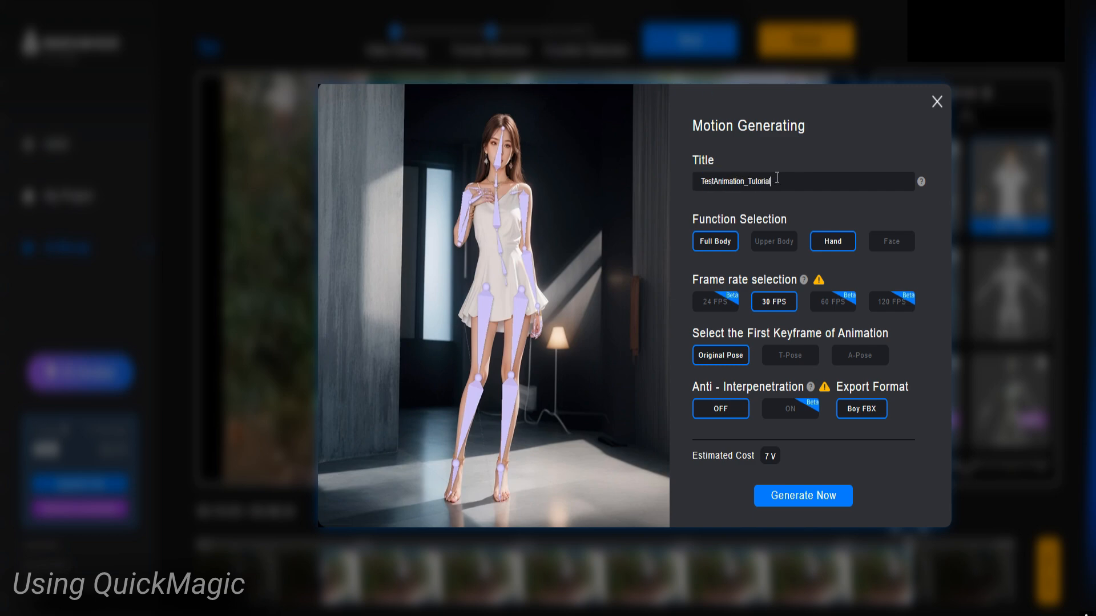
Try the Upper Body, Face and Hand capture functions, keep Full Body with Hand, and generate the motion
click(775, 247)
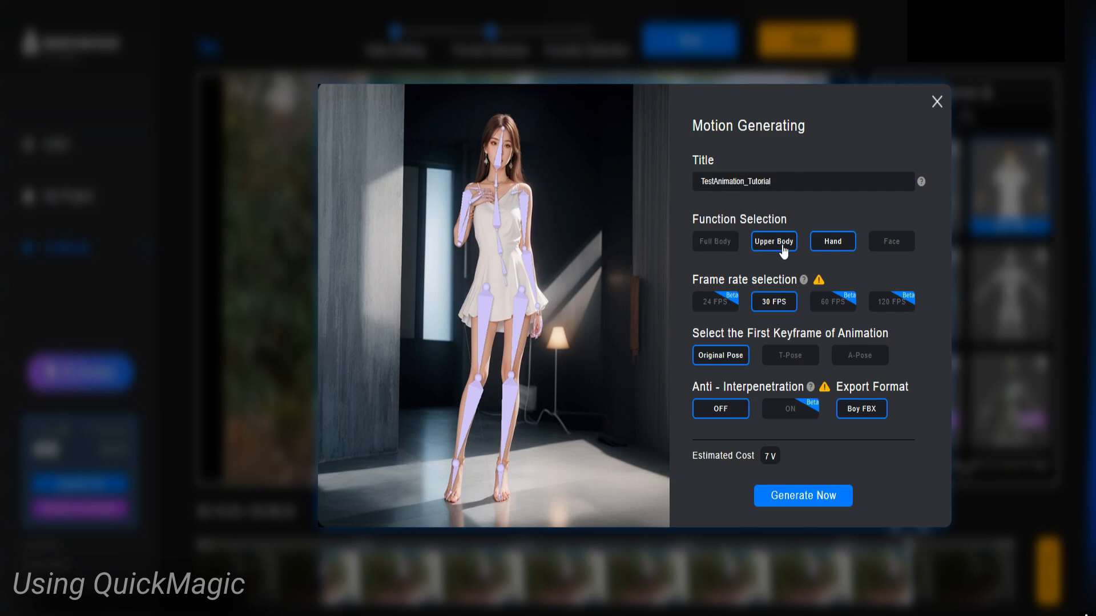
click(696, 249)
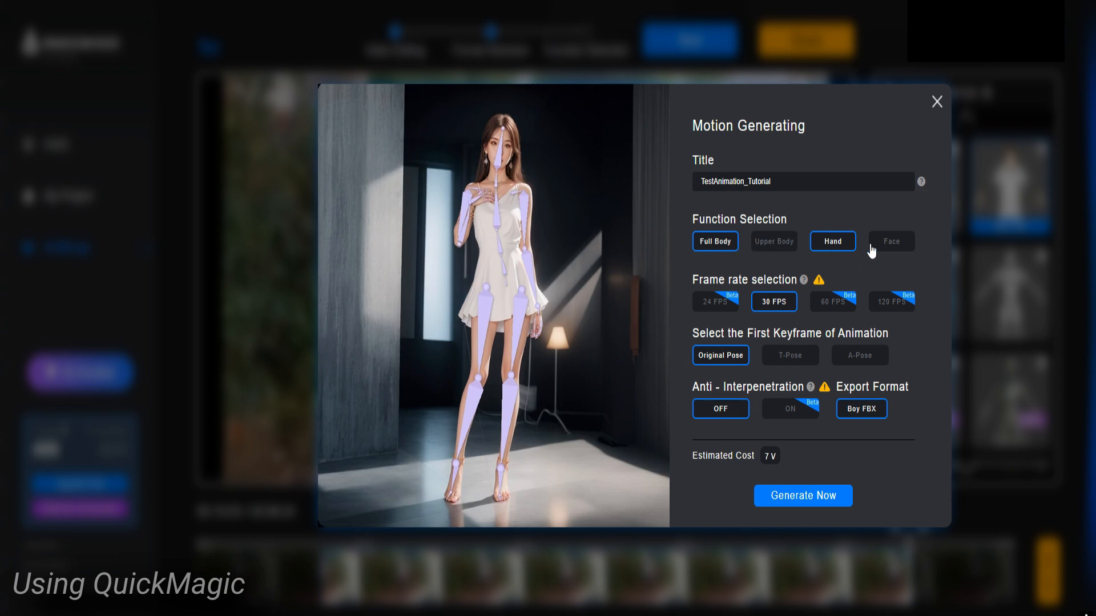
click(898, 257)
click(884, 248)
click(849, 248)
click(849, 248)
click(827, 499)
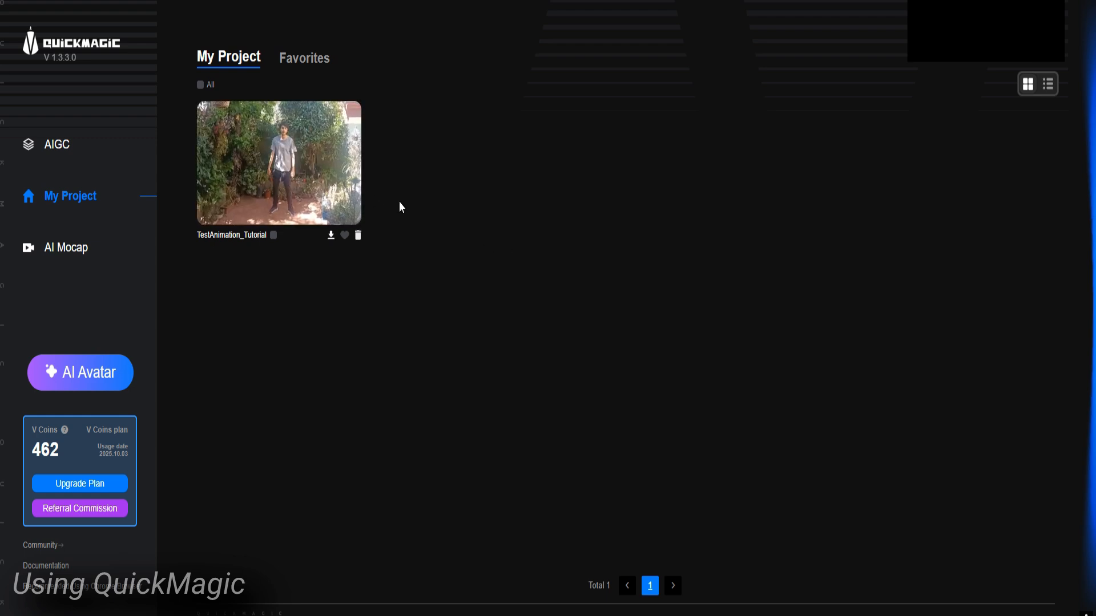
Open the generated TestAnimation_Tutorial project and preview the animation from the Back and Default camera views
click(286, 173)
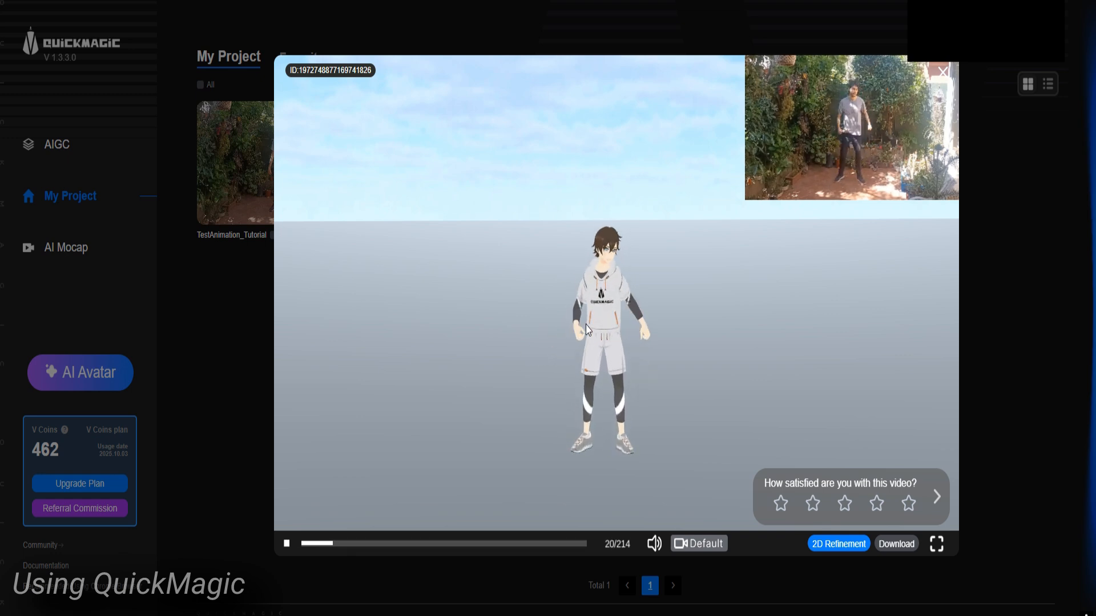
click(709, 546)
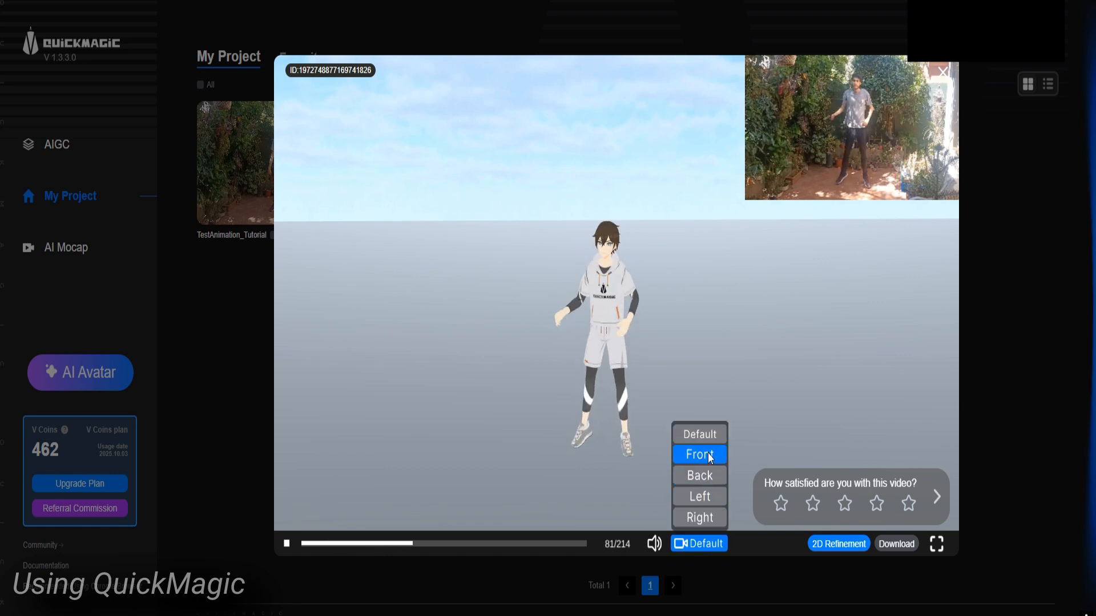
click(707, 476)
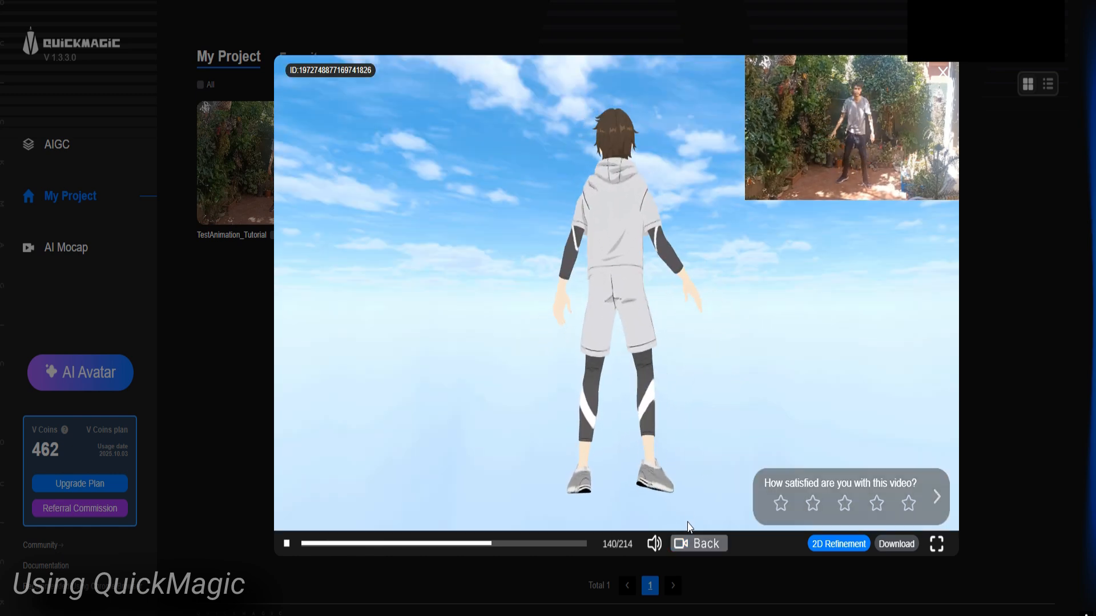
click(702, 543)
click(700, 434)
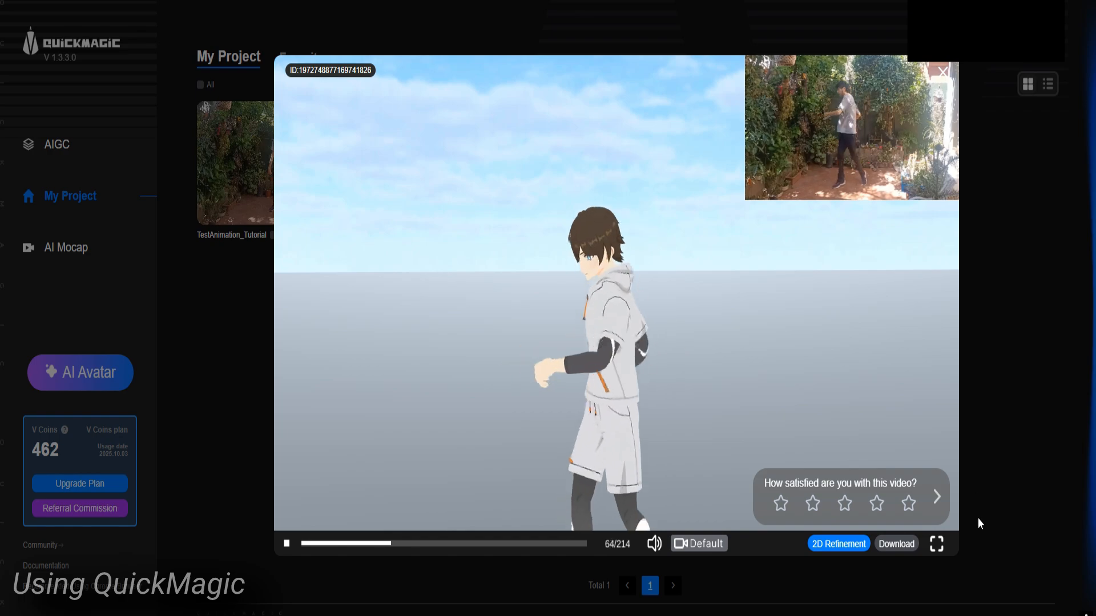
Open the animation's 2D Refinement editor and inspect the tracked body keypoints over the video
click(825, 545)
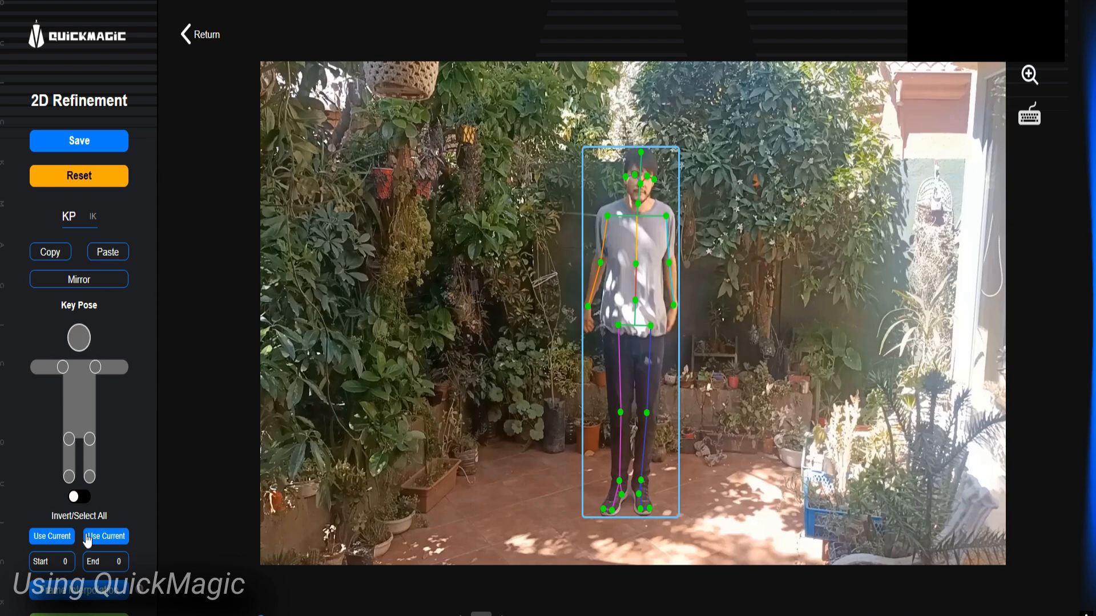
scroll(562, 443, down, 4)
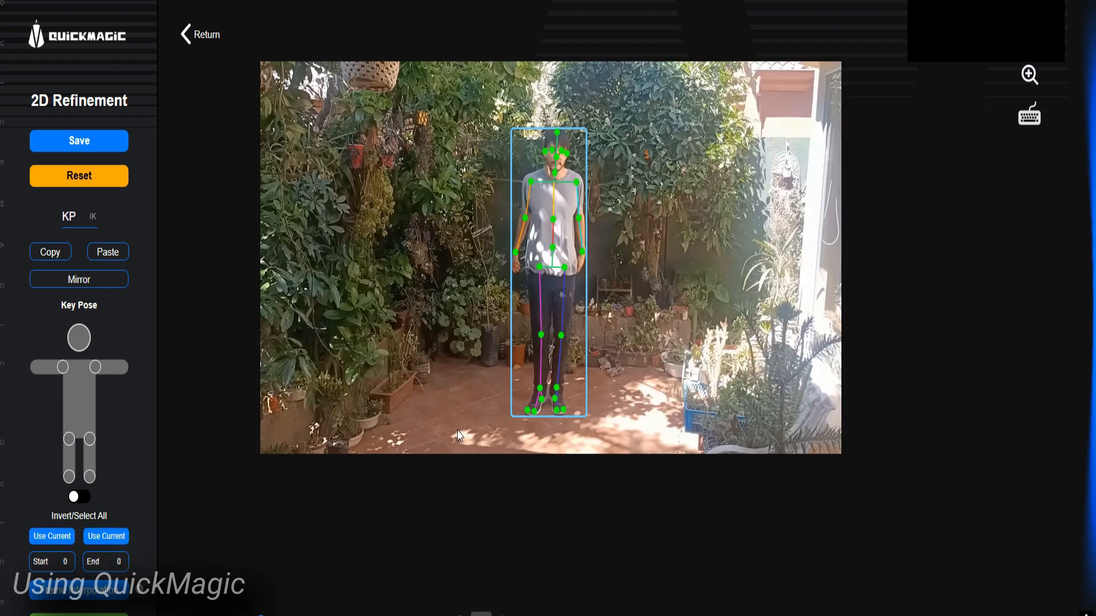
scroll(460, 447, up, 4)
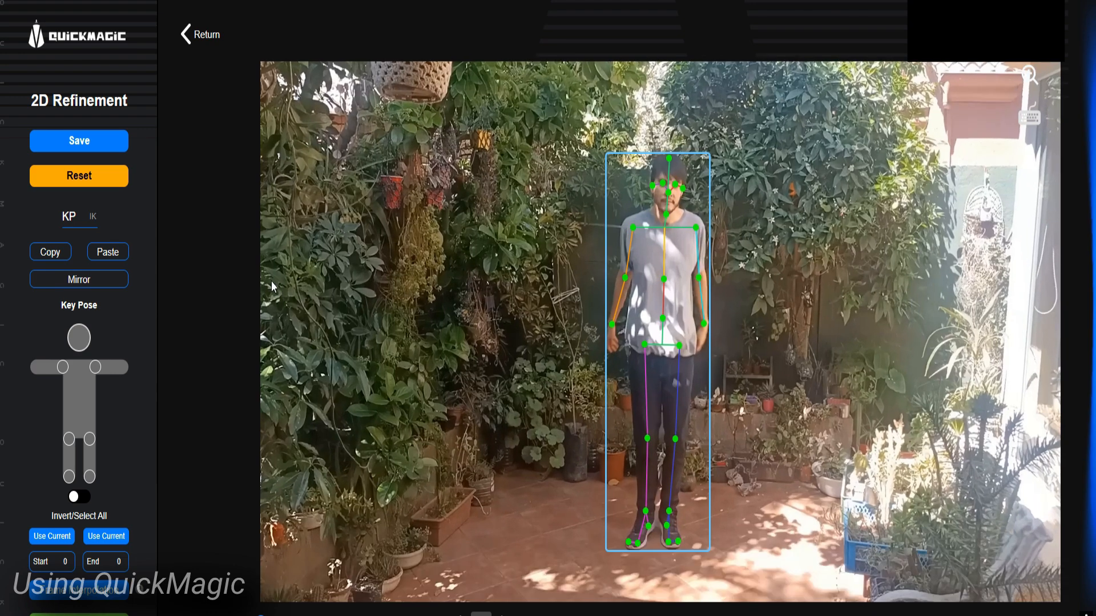
Return from 2D Refinement to the animation preview and download the generated animation
click(199, 35)
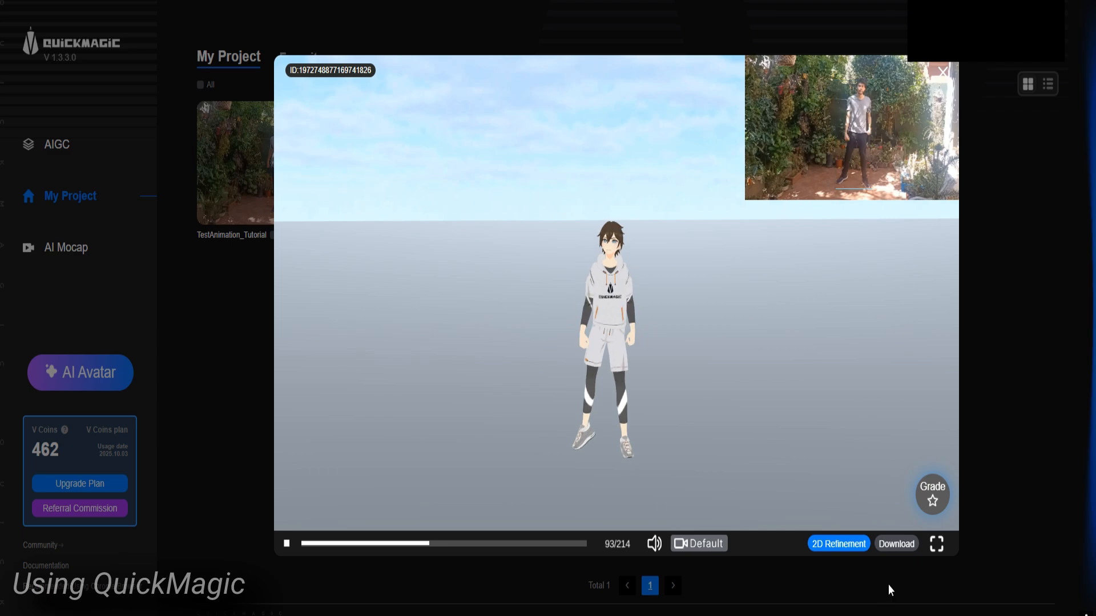
click(897, 545)
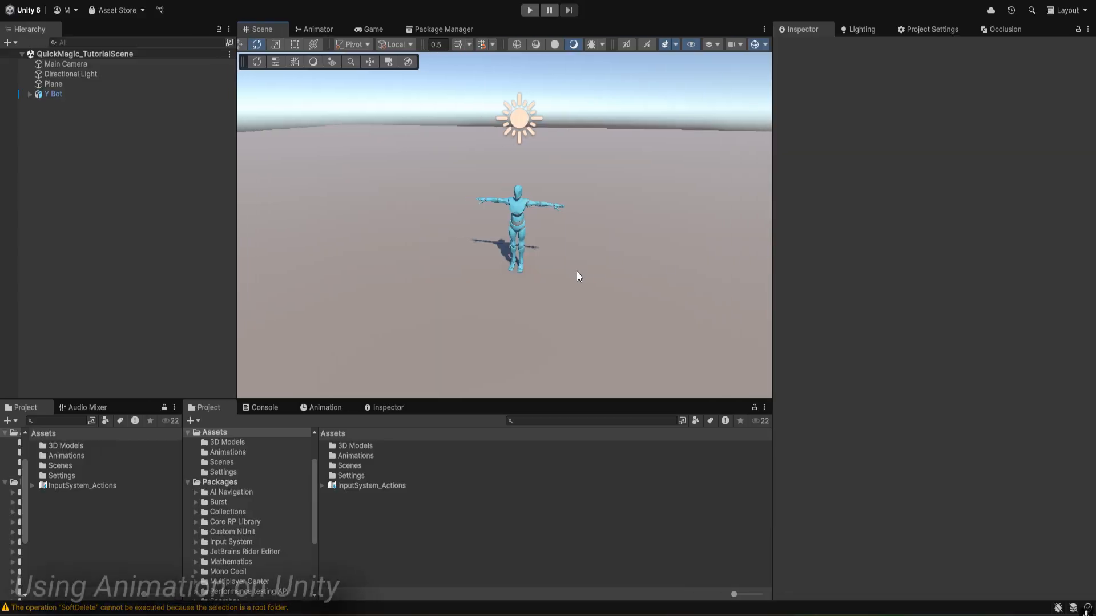
Switch to Unity and import TestAnimation_Tutorial_BoyFBX into the 3D Models folder of the project's Assets
key(s)
right_drag(579, 276, 554, 269)
key(w)
key(w)
key(s)
key(s)
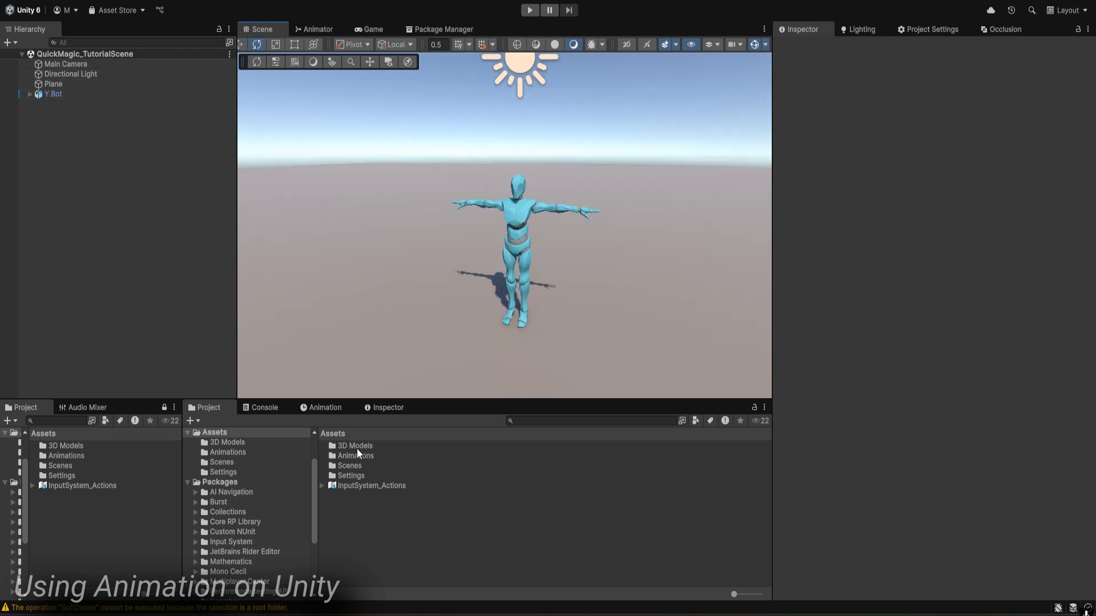
double_click(357, 447)
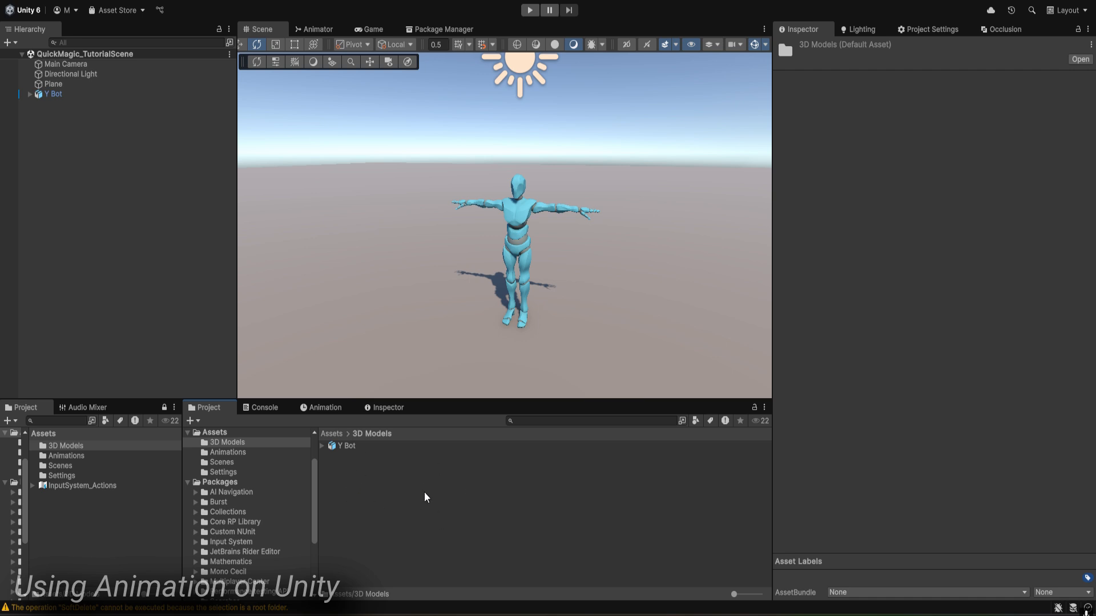
click(404, 447)
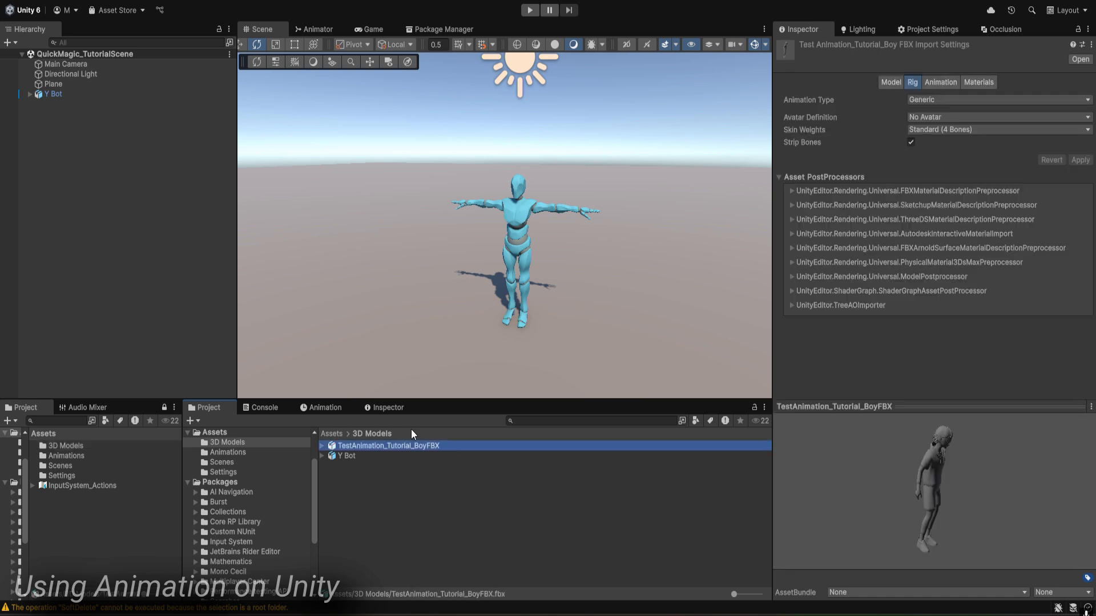
Place the TestAnimation_Tutorial_BoyFBX model in the scene on the ground plane beside the Y Bot
right_drag(565, 330, 549, 290)
drag(394, 445, 487, 280)
right_drag(582, 294, 581, 282)
right_drag(599, 240, 557, 303)
drag(483, 361, 662, 285)
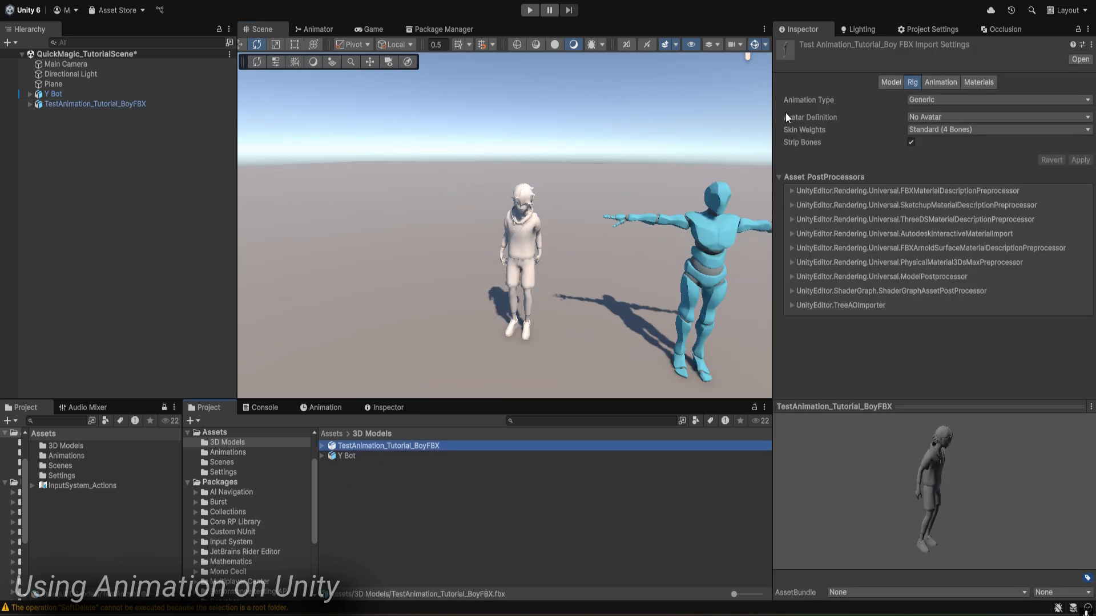
Set the TestAnimation_Tutorial_BoyFBX model's rig animation type to Humanoid and apply the import settings
right_drag(676, 218, 722, 199)
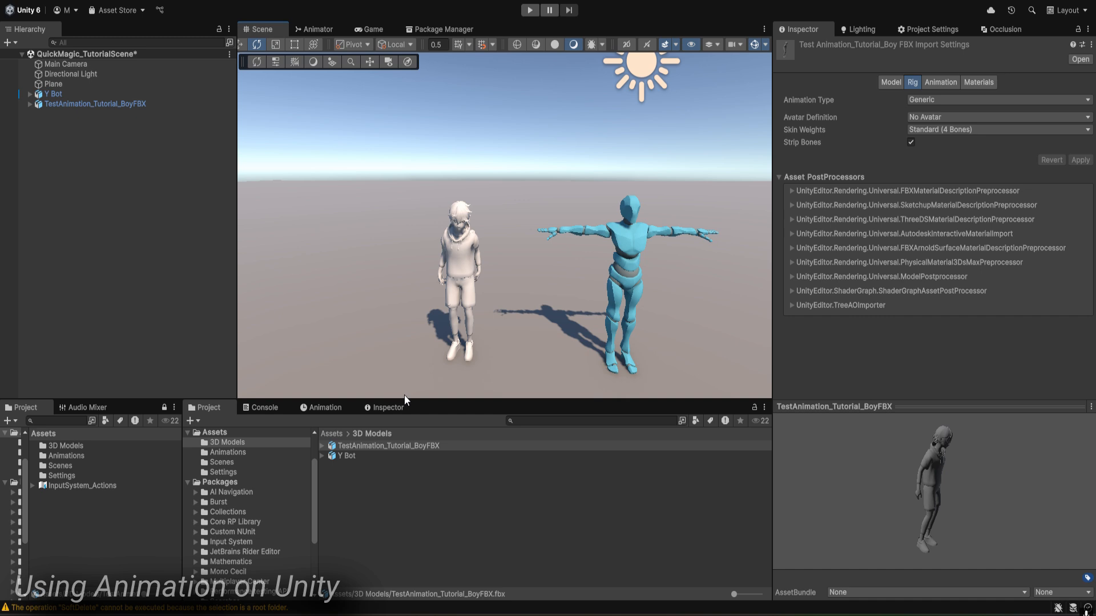
click(935, 101)
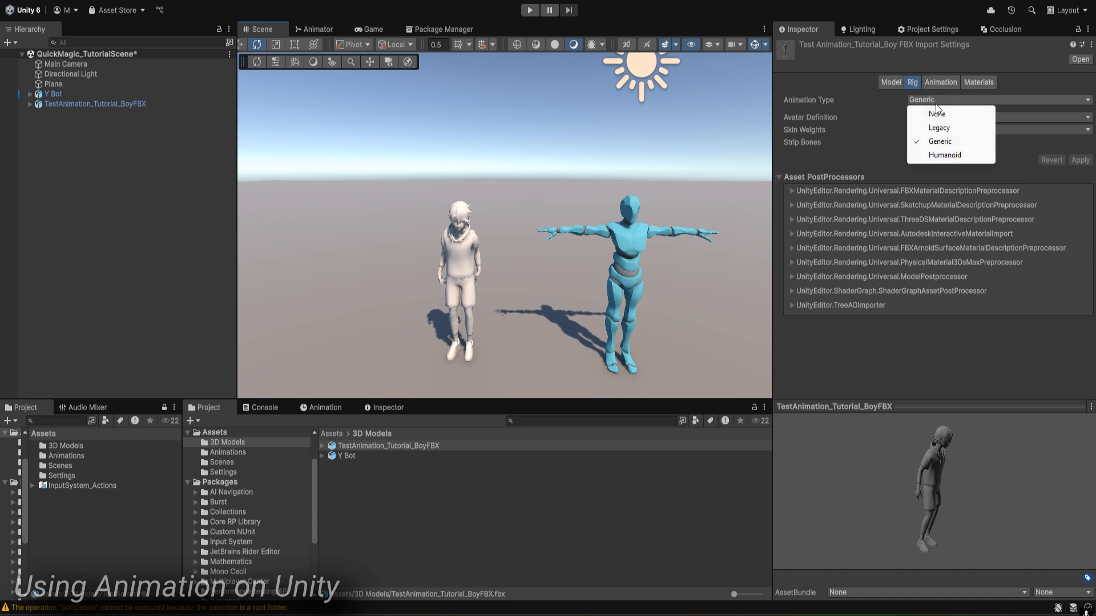
click(946, 156)
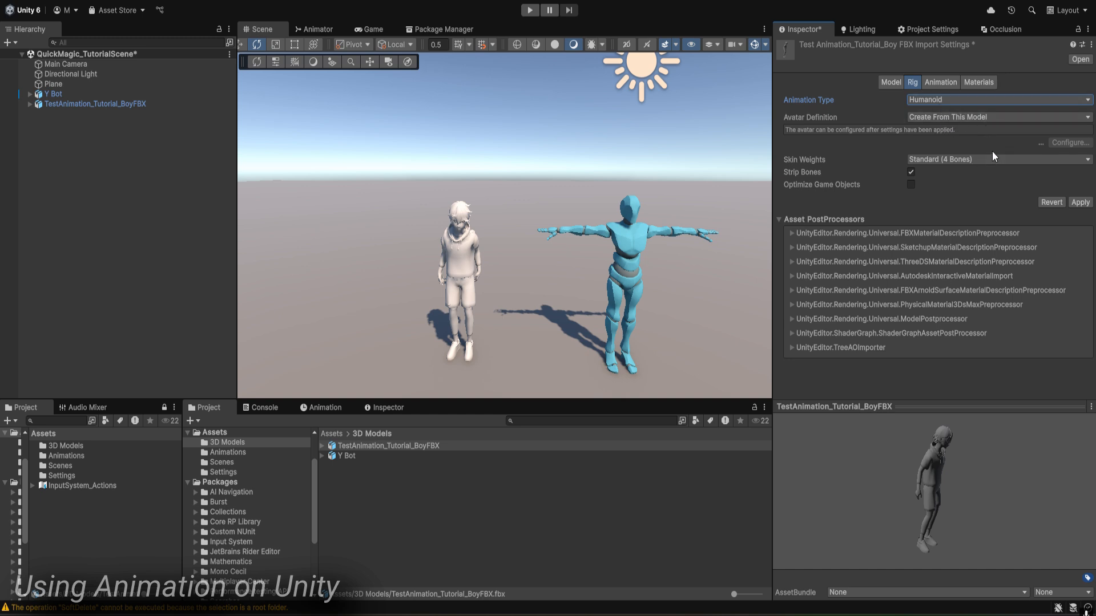
click(1081, 202)
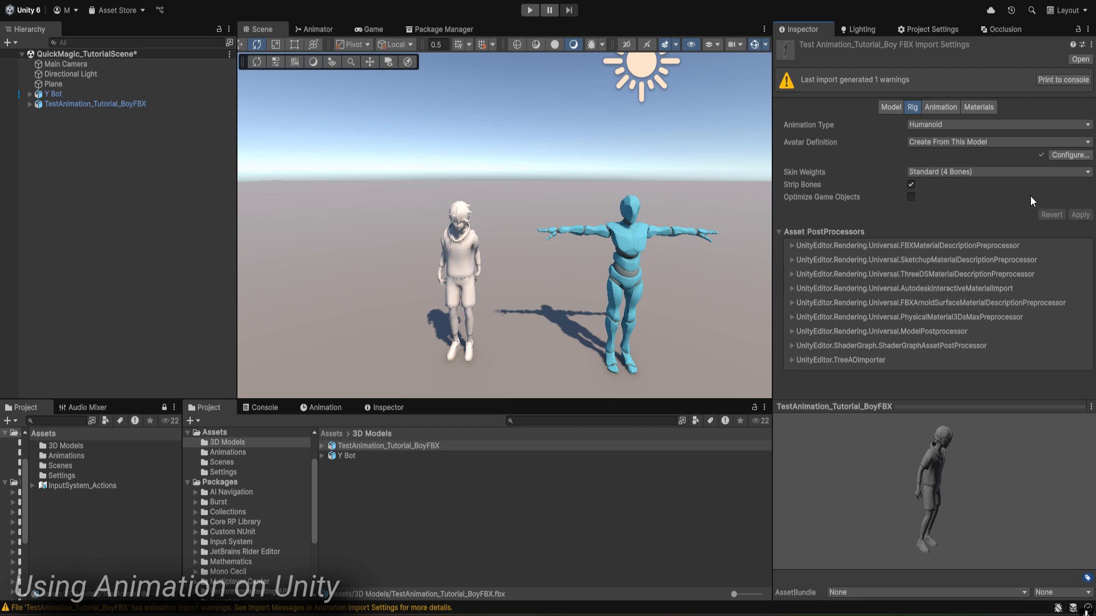
Rename the Take 001 clip in the TestAnimation_Tutorial_BoyFBX animation import settings to AnimationTest and apply the change
click(940, 107)
scroll(839, 297, down, 5)
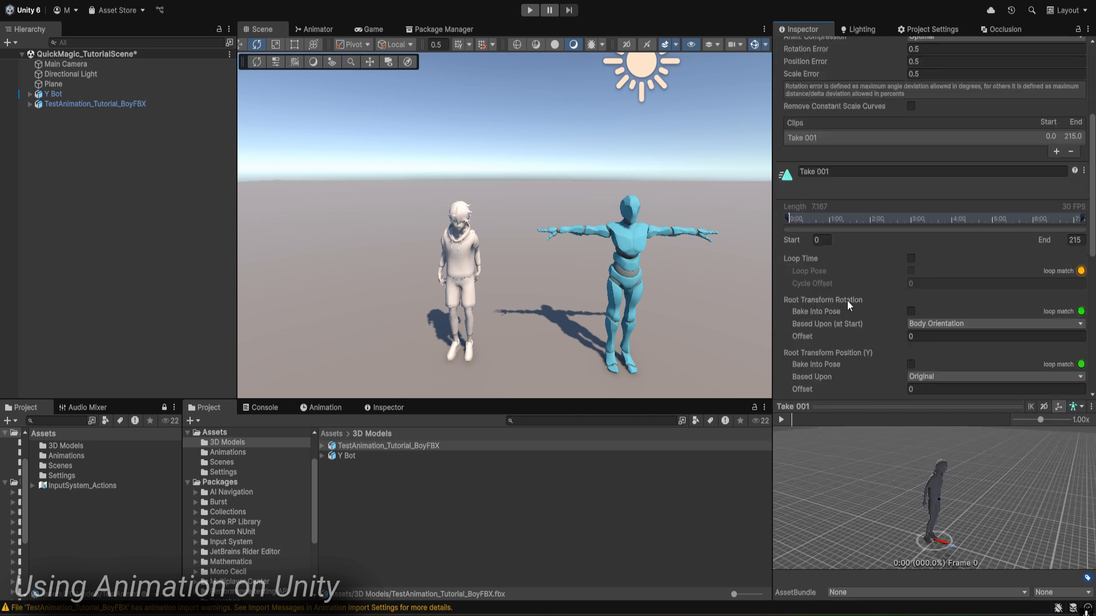
scroll(891, 252, up, 5)
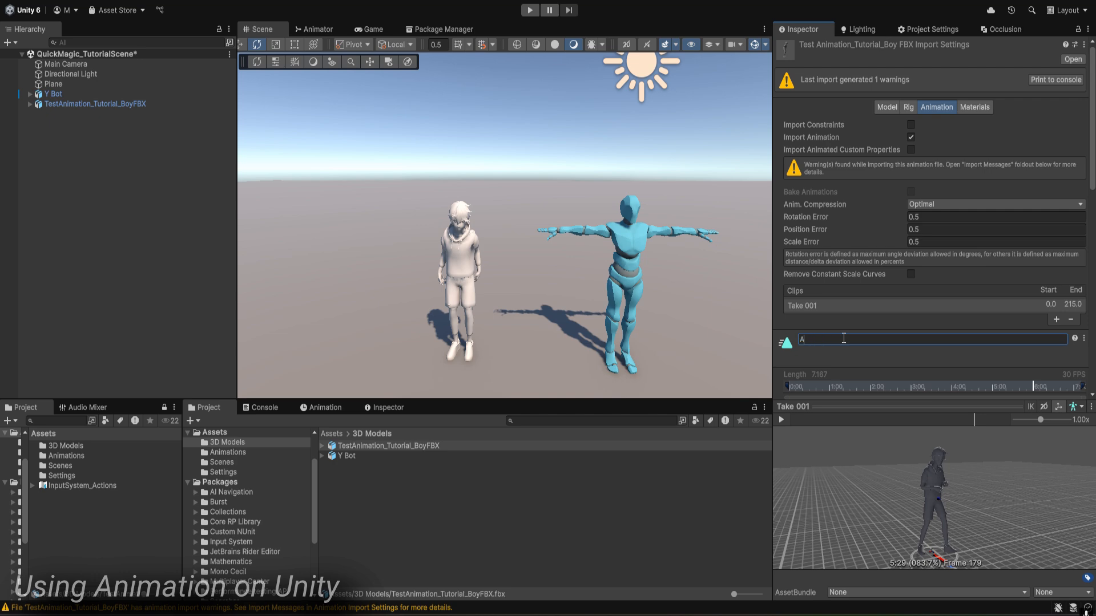
scroll(914, 311, down, 6)
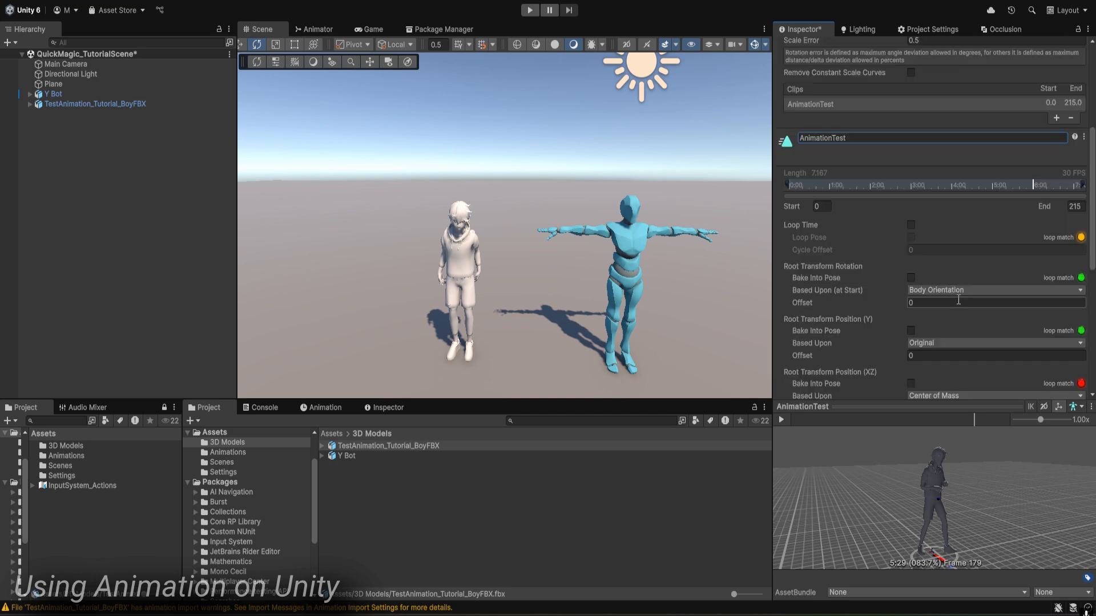
Check the Y Bot model's rig import settings and the Animator component of the Y Bot in the scene
right_drag(528, 358, 513, 358)
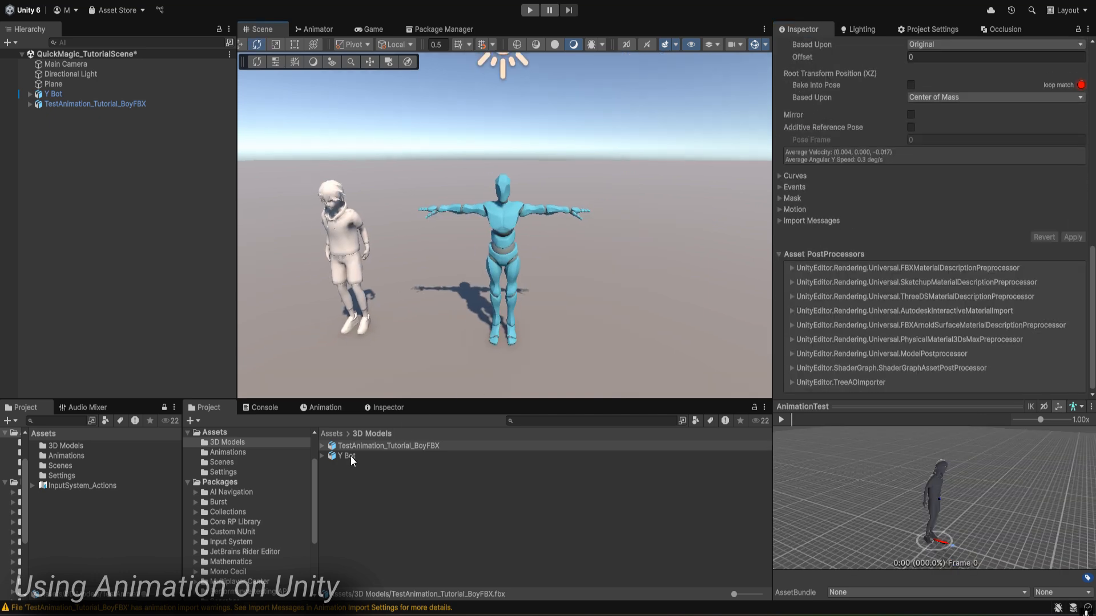
click(350, 456)
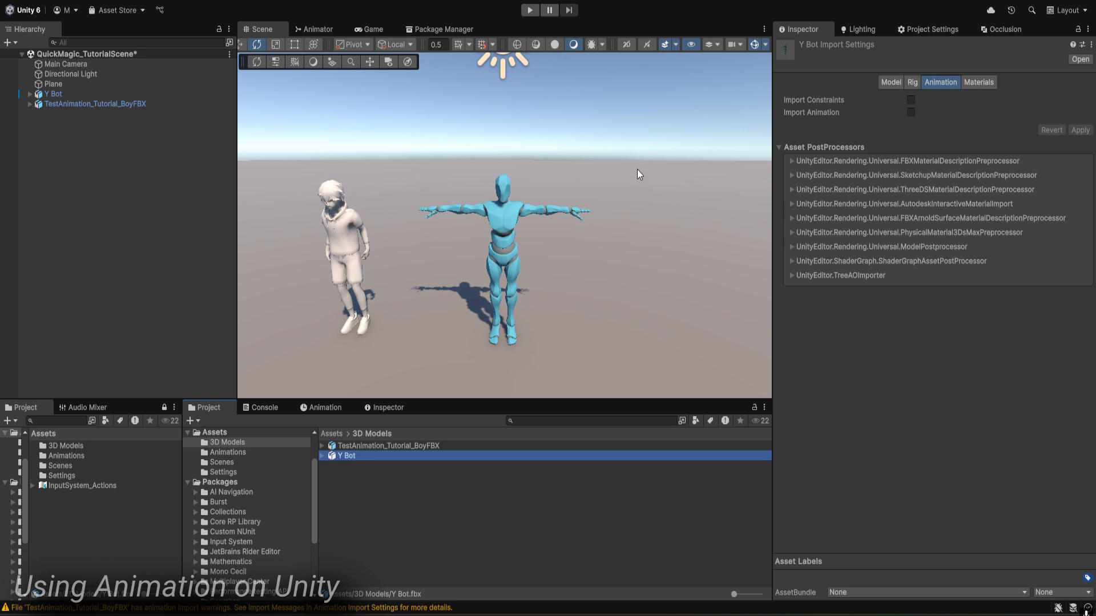
click(914, 86)
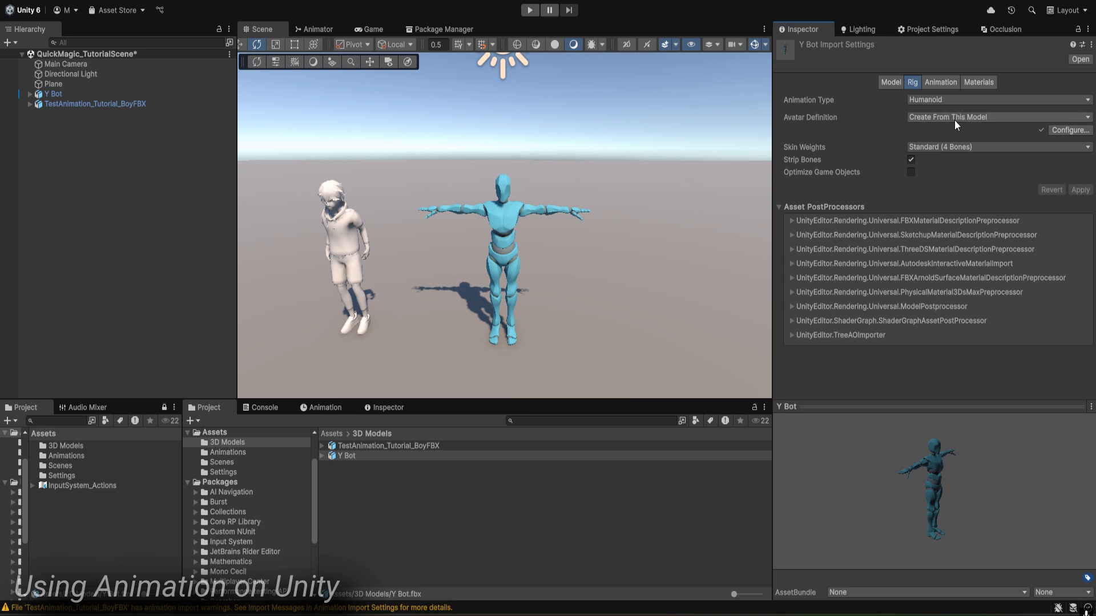
right_drag(442, 215, 408, 209)
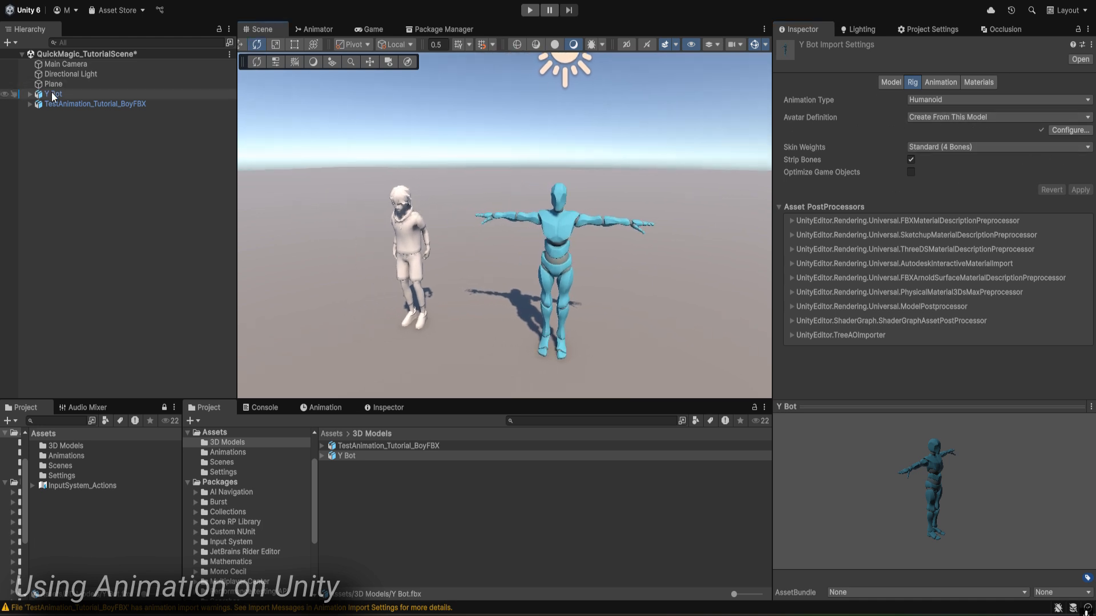
click(52, 94)
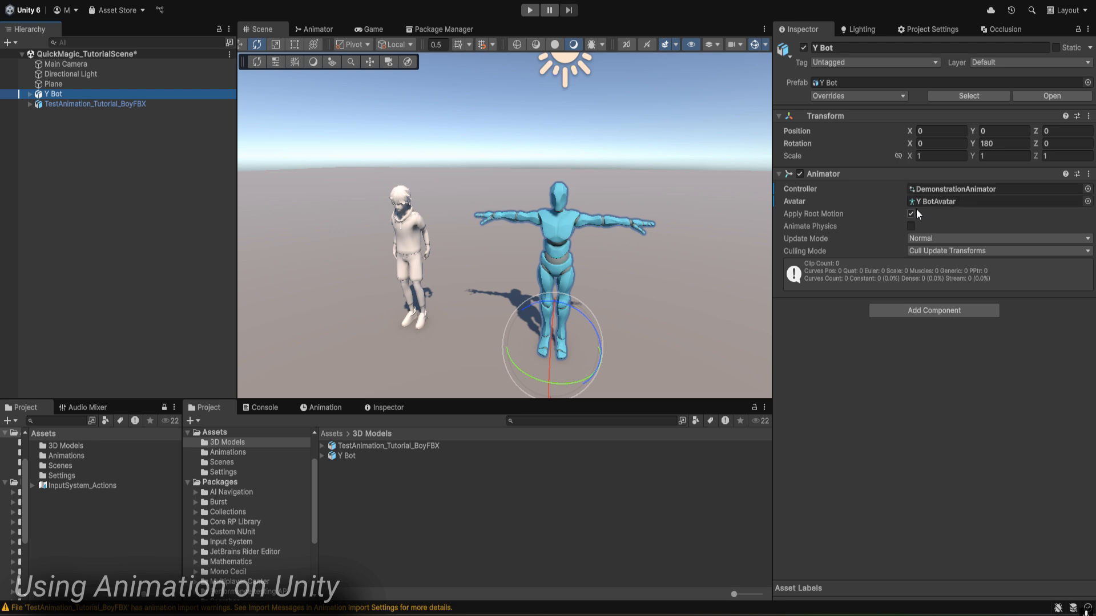
Assign DemonstrationAnimator as the Animator controller of the TestAnimation_Tutorial_BoyFBX character in the scene
click(88, 106)
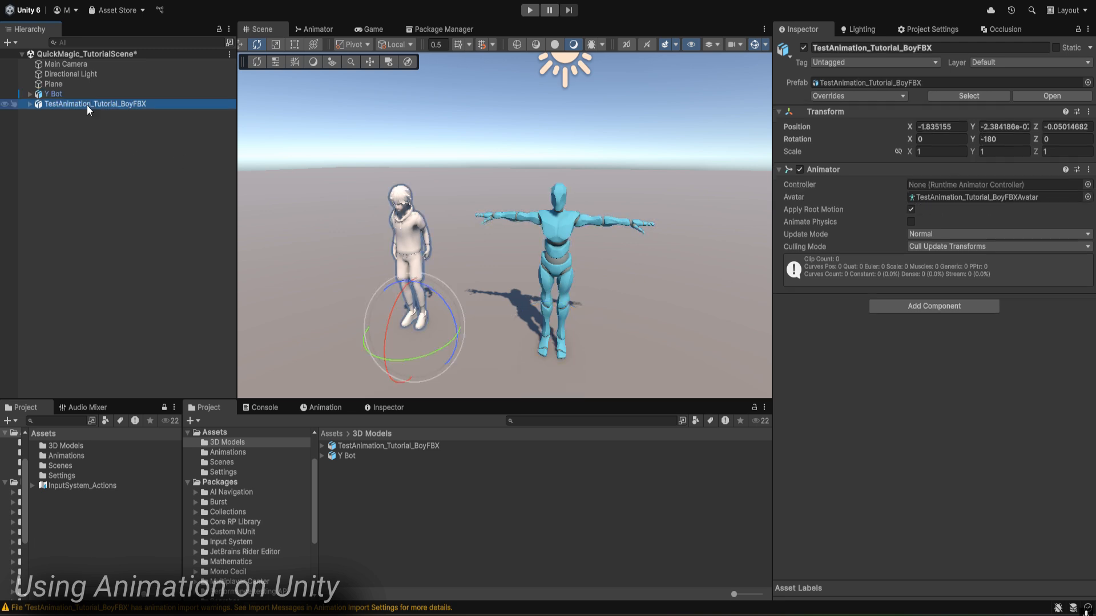
right_drag(496, 174, 561, 169)
key(a)
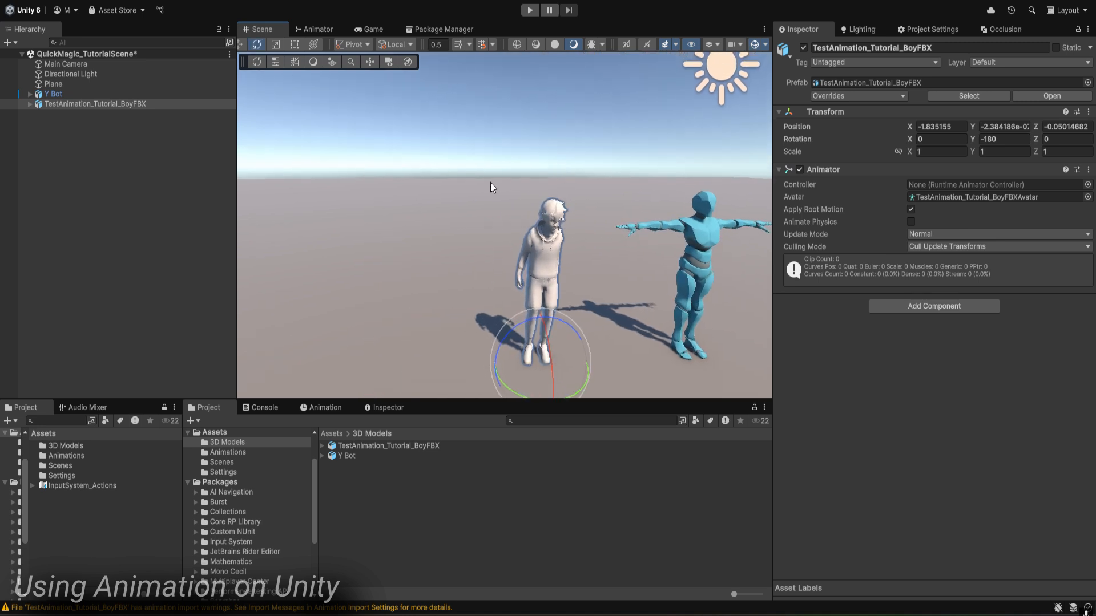
key(d)
right_drag(528, 214, 505, 222)
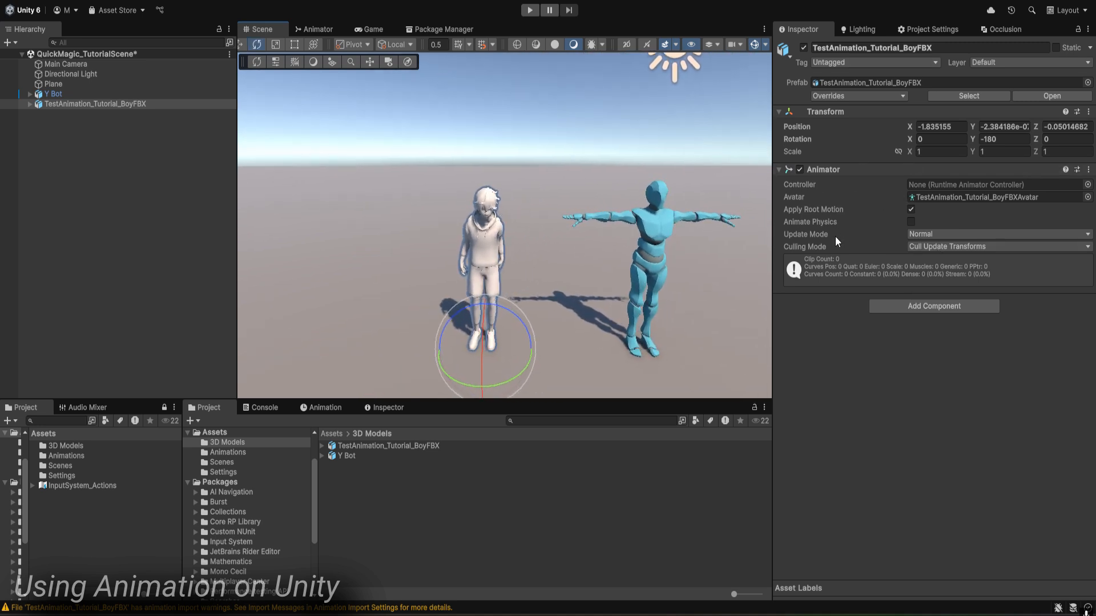
click(1087, 184)
double_click(894, 228)
Open the DemonstrationAnimator controller and set AnimationTest as the motion of its DemonstrationAnim state
click(959, 185)
click(377, 446)
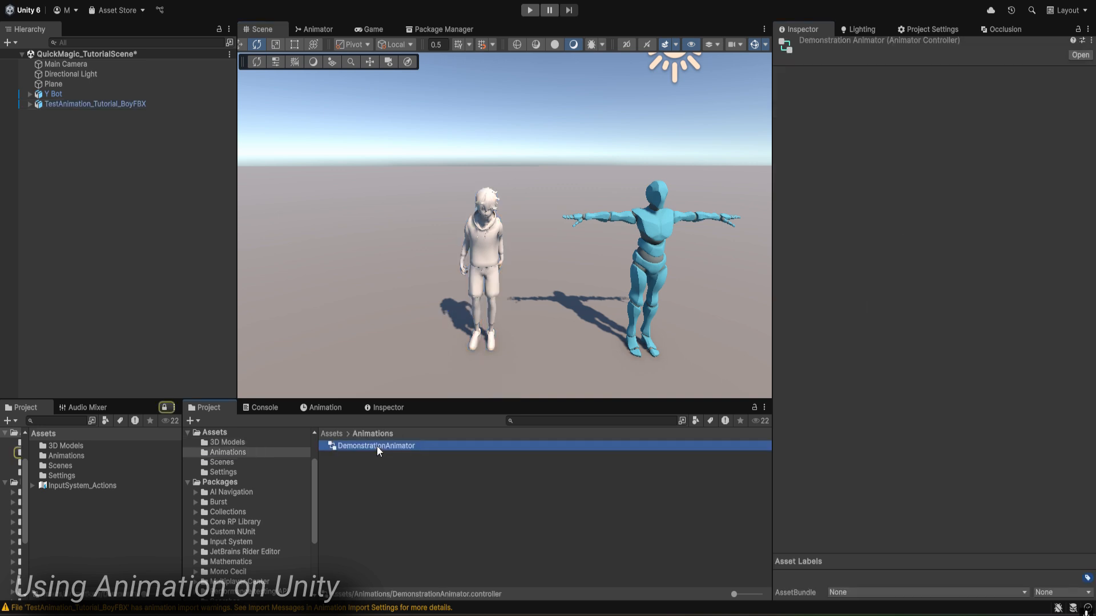
double_click(373, 446)
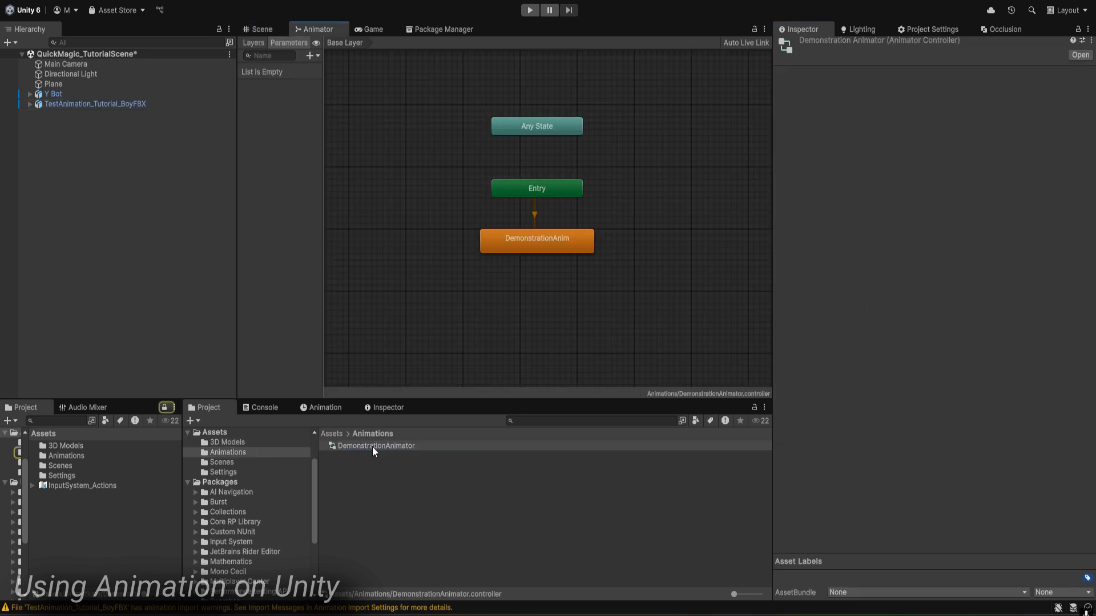
click(559, 244)
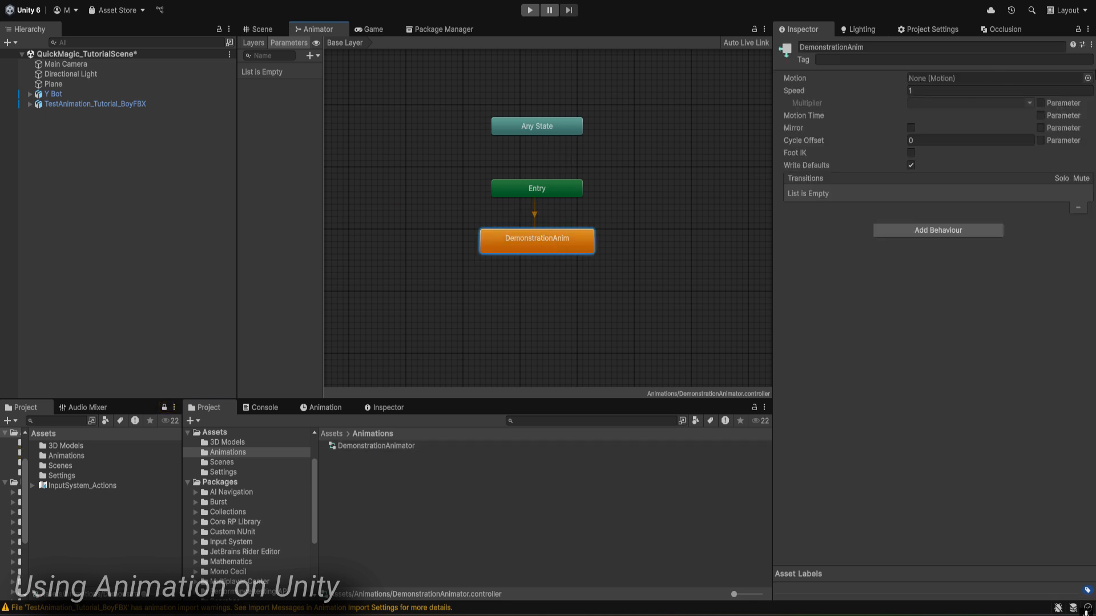
click(1088, 78)
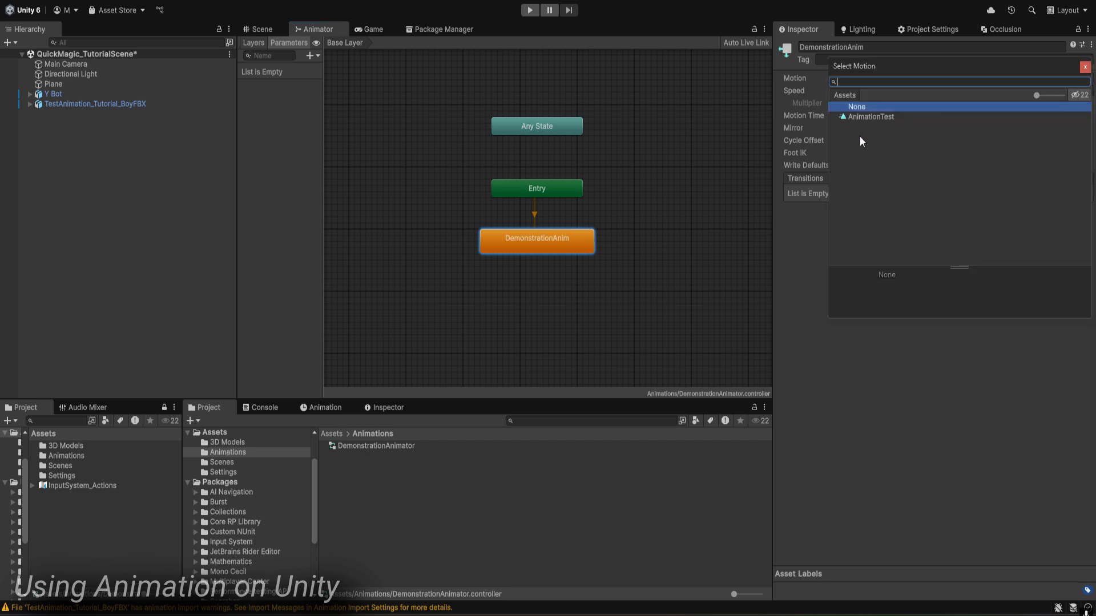
double_click(880, 118)
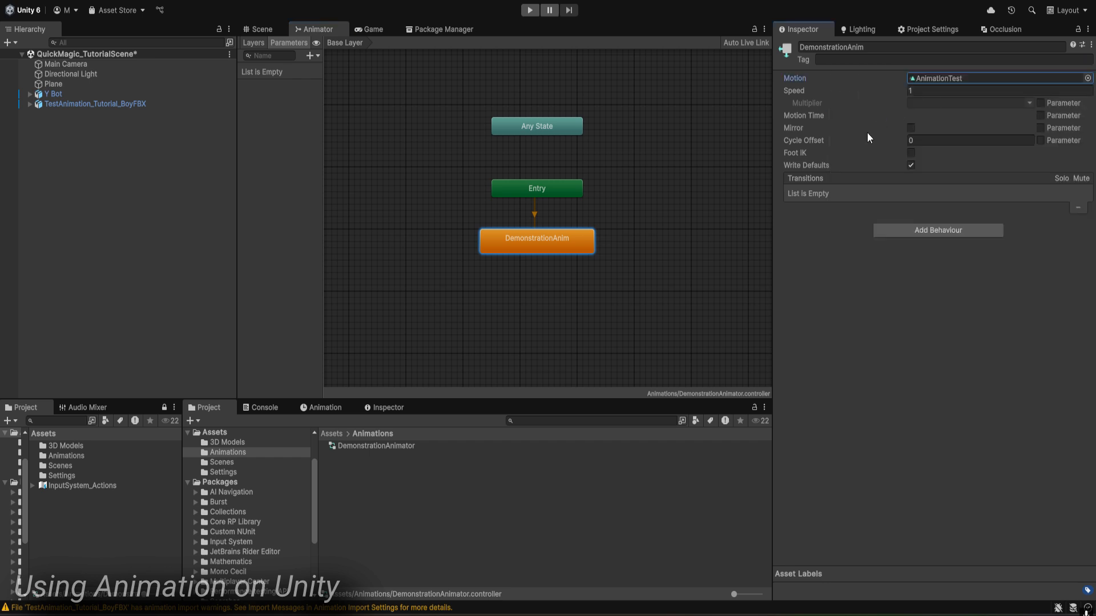
Return to the scene and check the Animator controller and avatar assigned to both characters
click(258, 29)
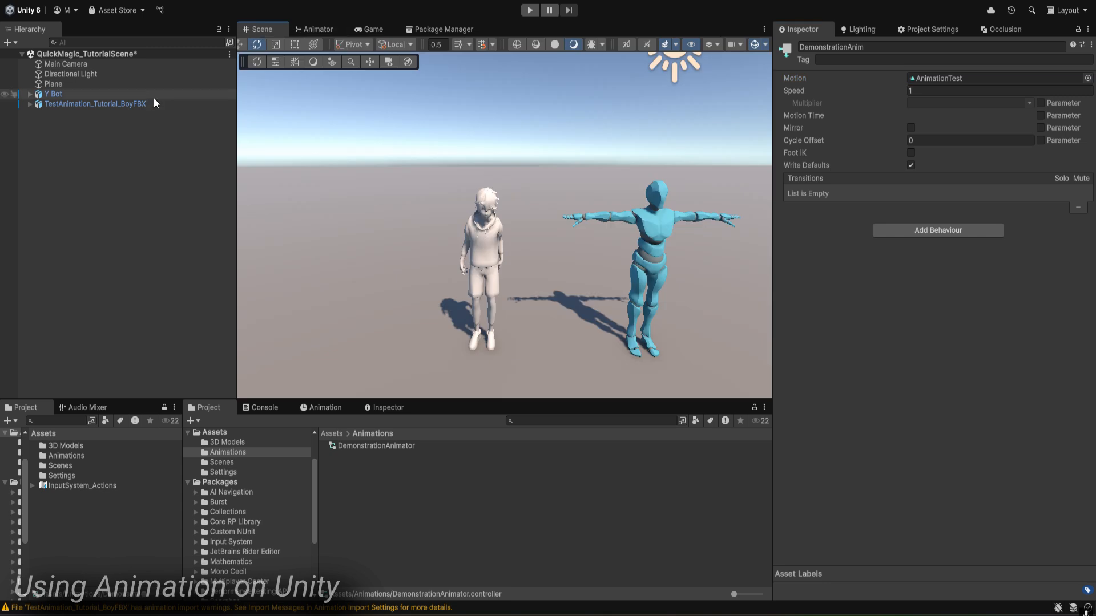
click(61, 104)
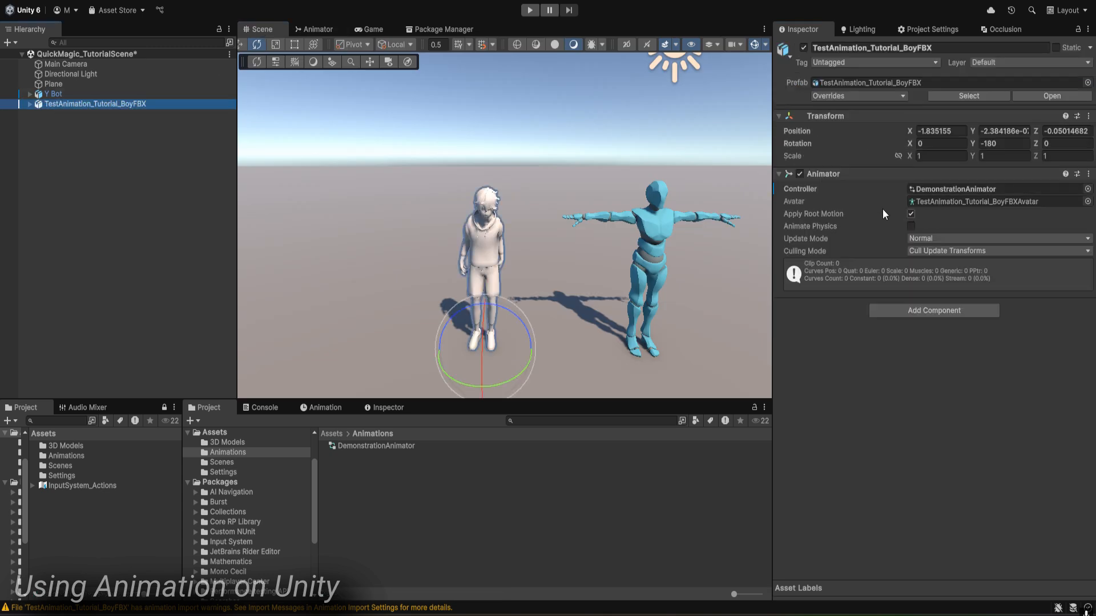
click(653, 189)
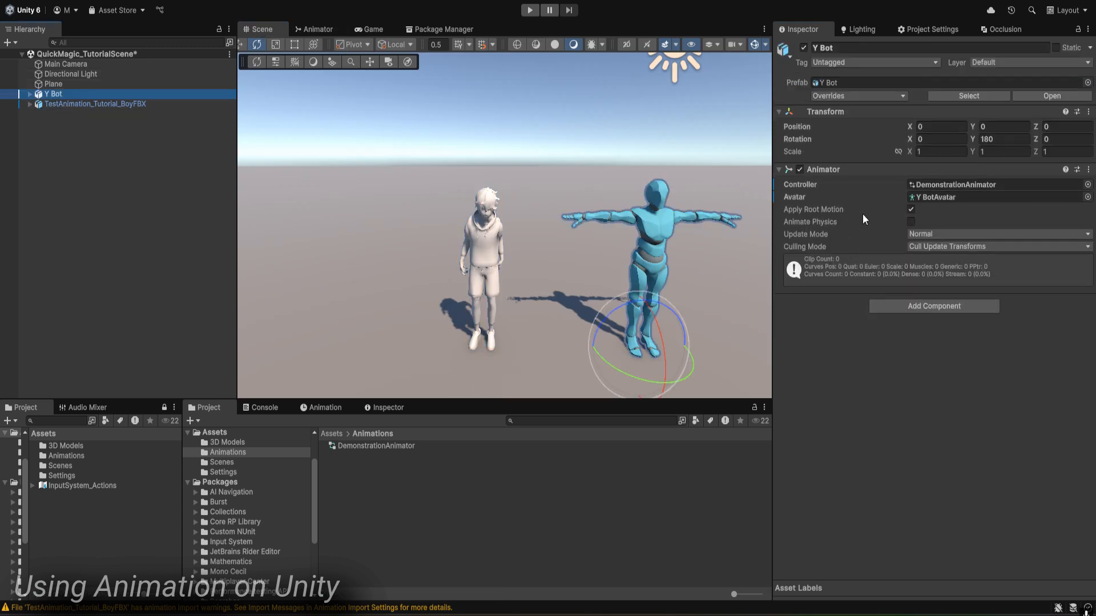
Run the scene to watch the animation on both characters, and stop play mode
mouse_move(492, 219)
right_down()
mouse_move(531, 247)
mouse_move(504, 237)
right_up()
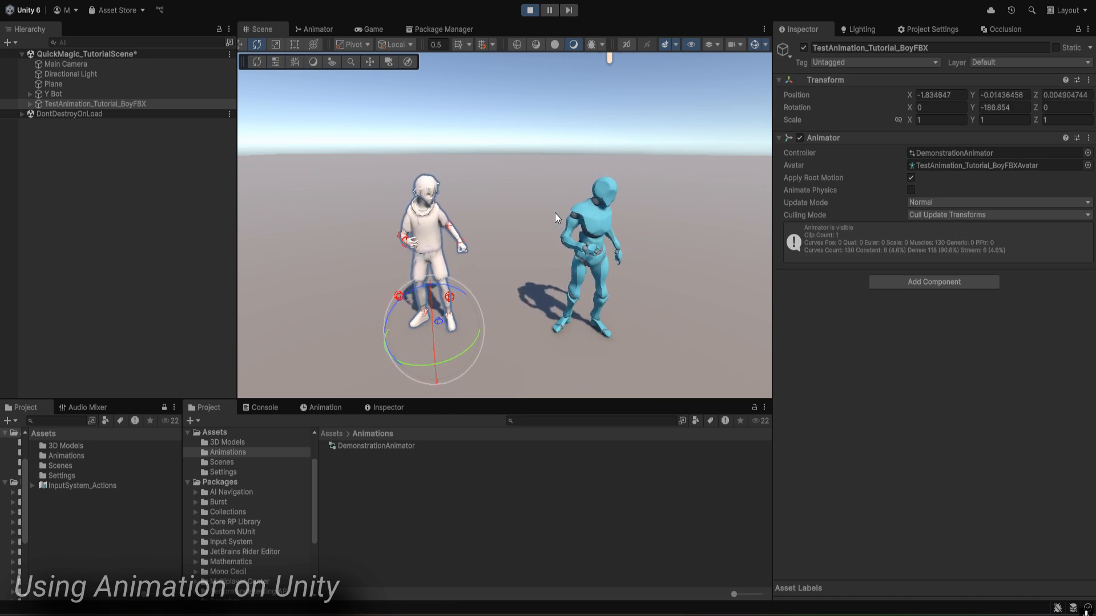
click(536, 125)
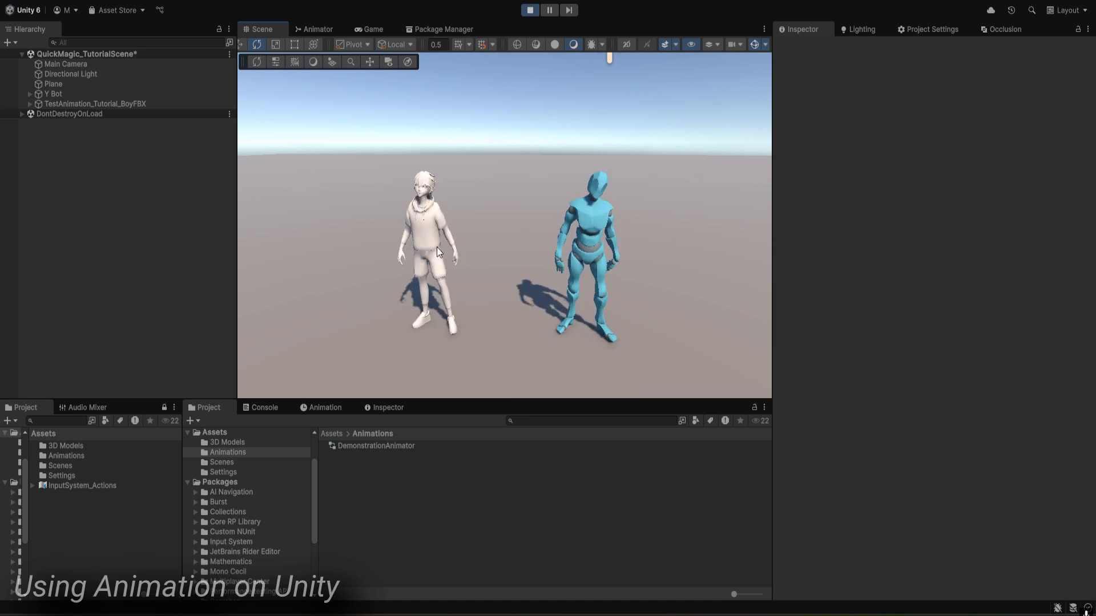
click(530, 10)
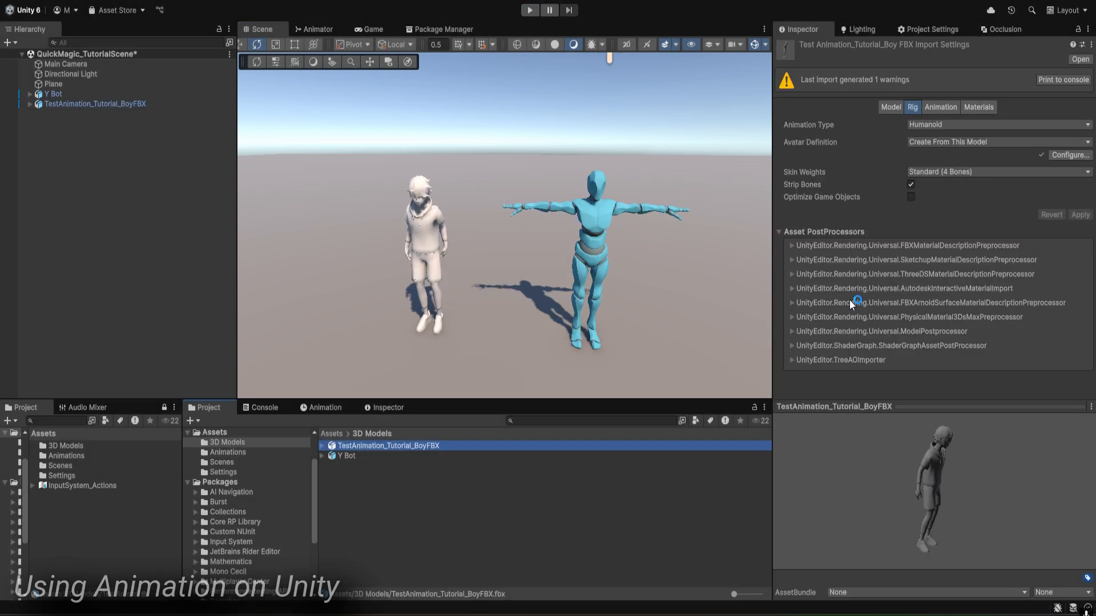
Enable Loop Time for the AnimationTest clip of TestAnimation_Tutorial_BoyFBX, apply the change and run the scene
click(978, 108)
scroll(838, 251, down, 5)
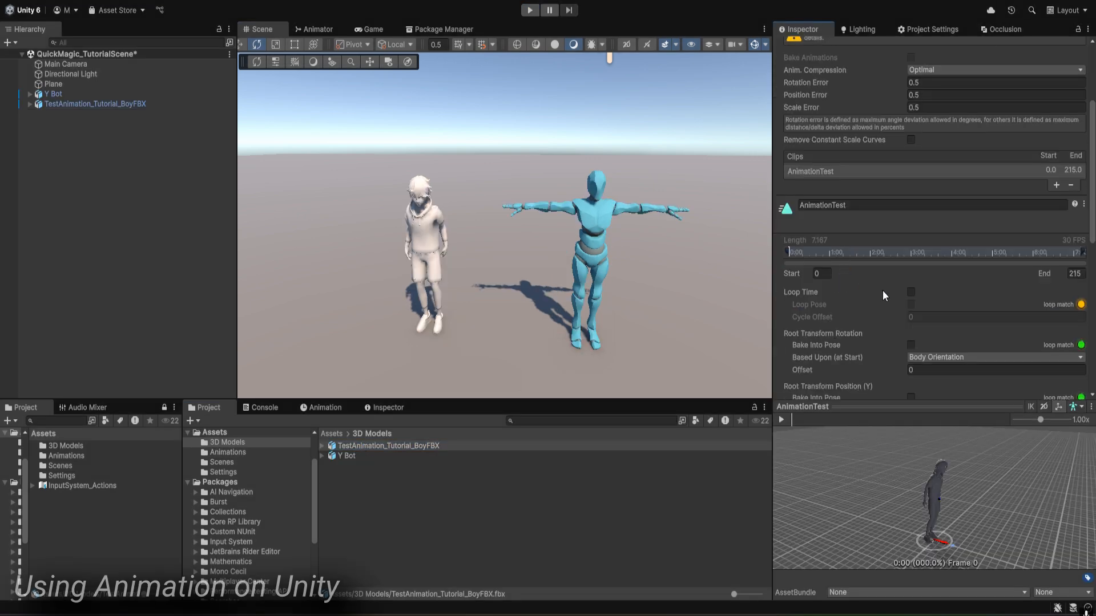
click(911, 292)
scroll(1028, 311, down, 10)
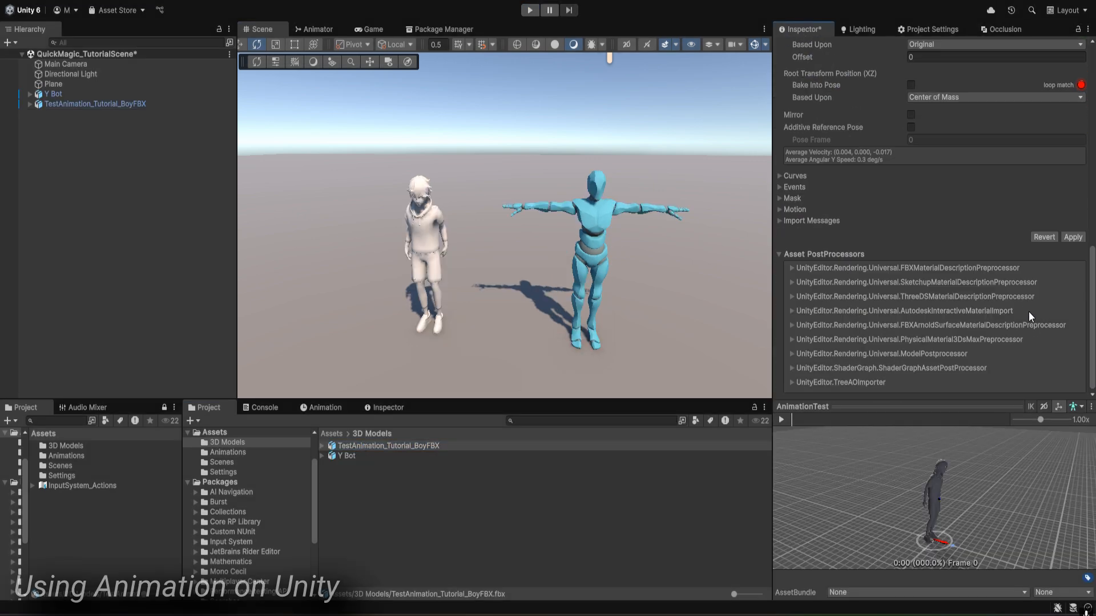
click(1078, 237)
key(ctrl+p)
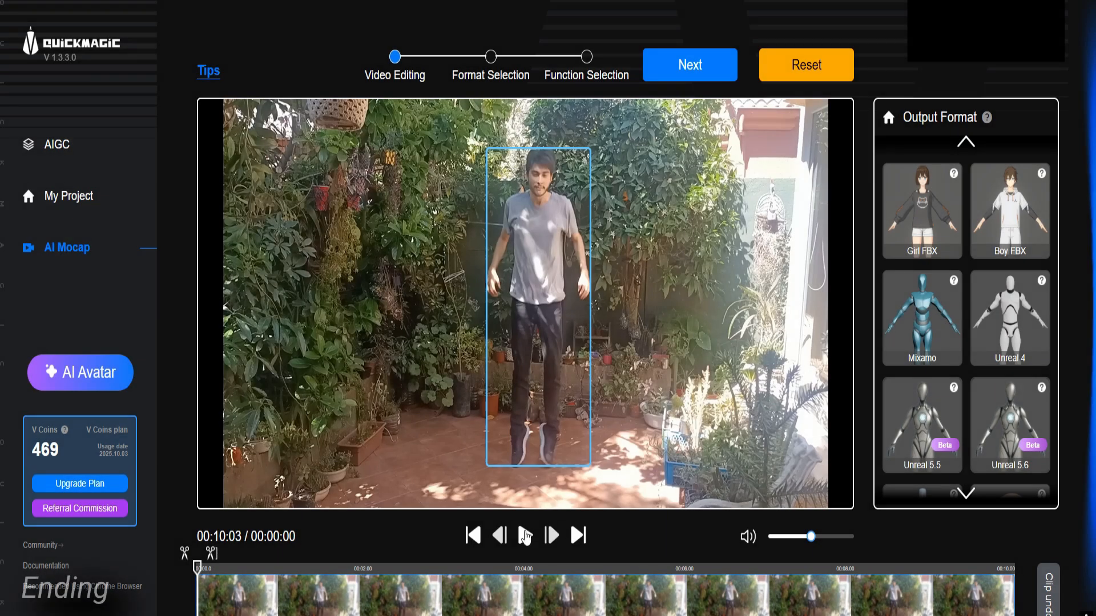
click(526, 535)
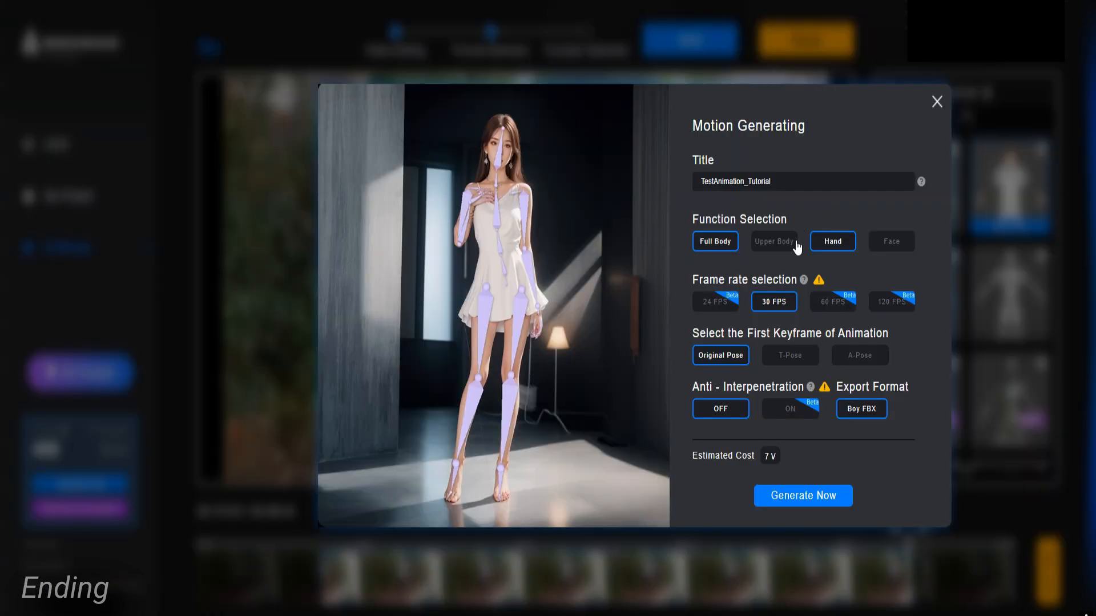
click(697, 252)
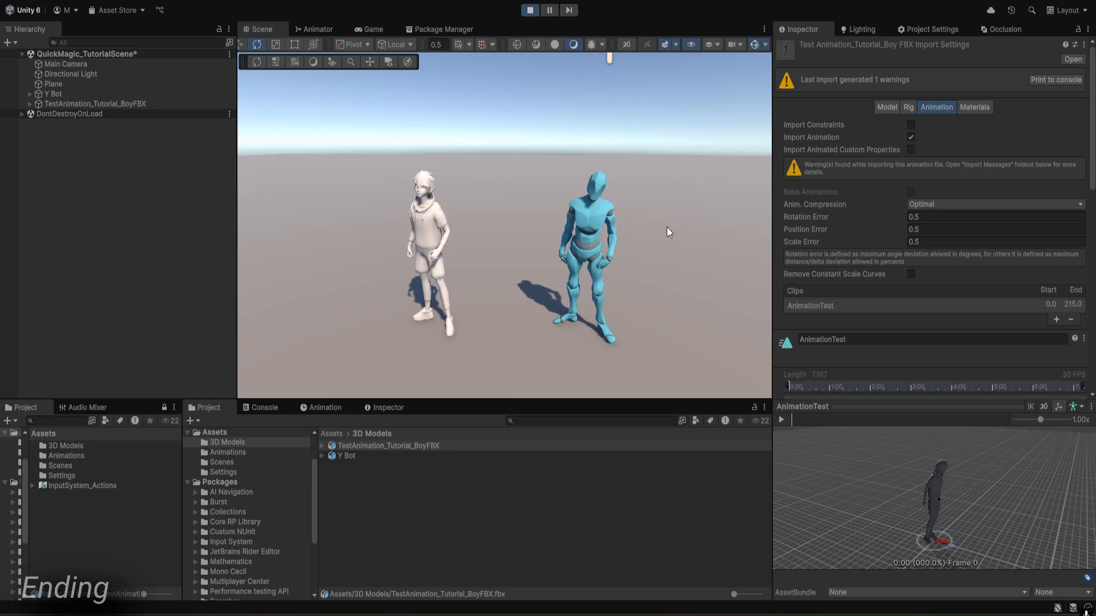